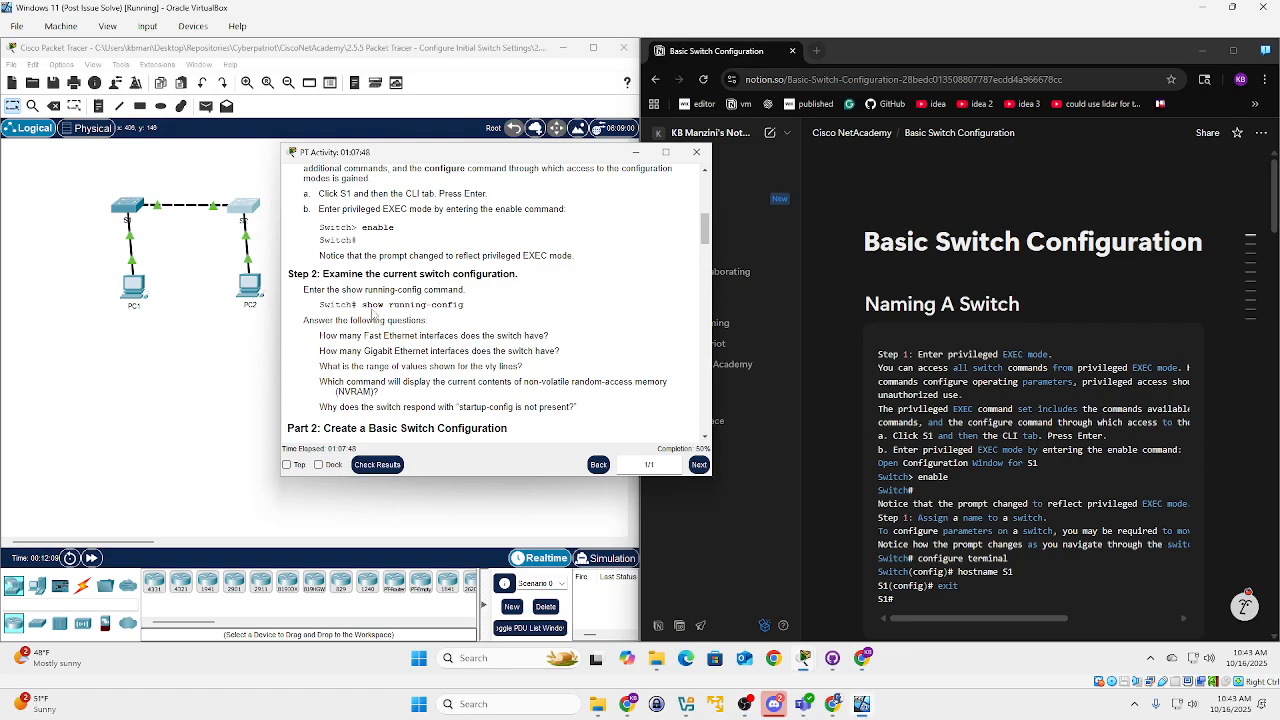
Scroll the activity instructions to Part 5: Configure S2, then minimize the instructions window.
{"action": "scroll", "coordinate": [430, 290], "scroll_direction": "up", "scroll_amount": 10}
{"action": "scroll", "coordinate": [420, 296], "scroll_direction": "down", "scroll_amount": 20}
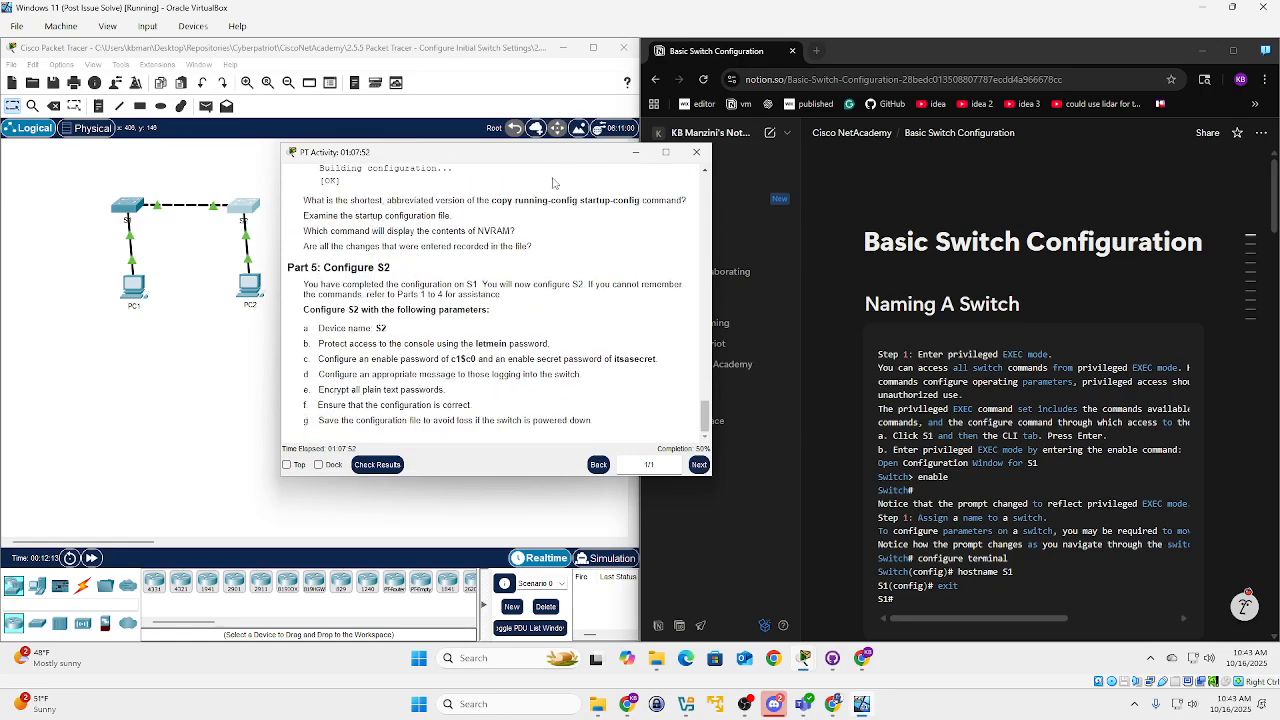
{"action": "left_click", "coordinate": [636, 152]}
{"action": "scroll", "coordinate": [969, 393], "scroll_direction": "down", "scroll_amount": 1}
{"action": "scroll", "coordinate": [969, 392], "scroll_direction": "down", "scroll_amount": 6}
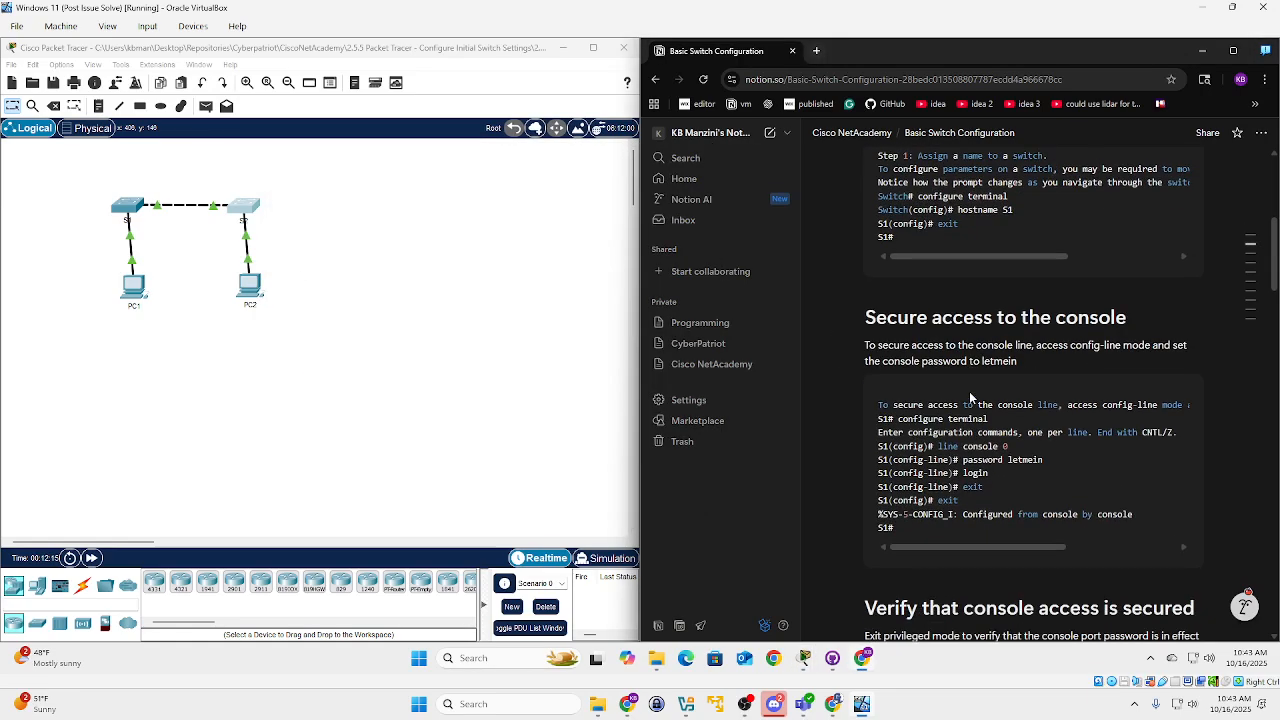
{"action": "scroll", "coordinate": [975, 390], "scroll_direction": "up", "scroll_amount": 6}
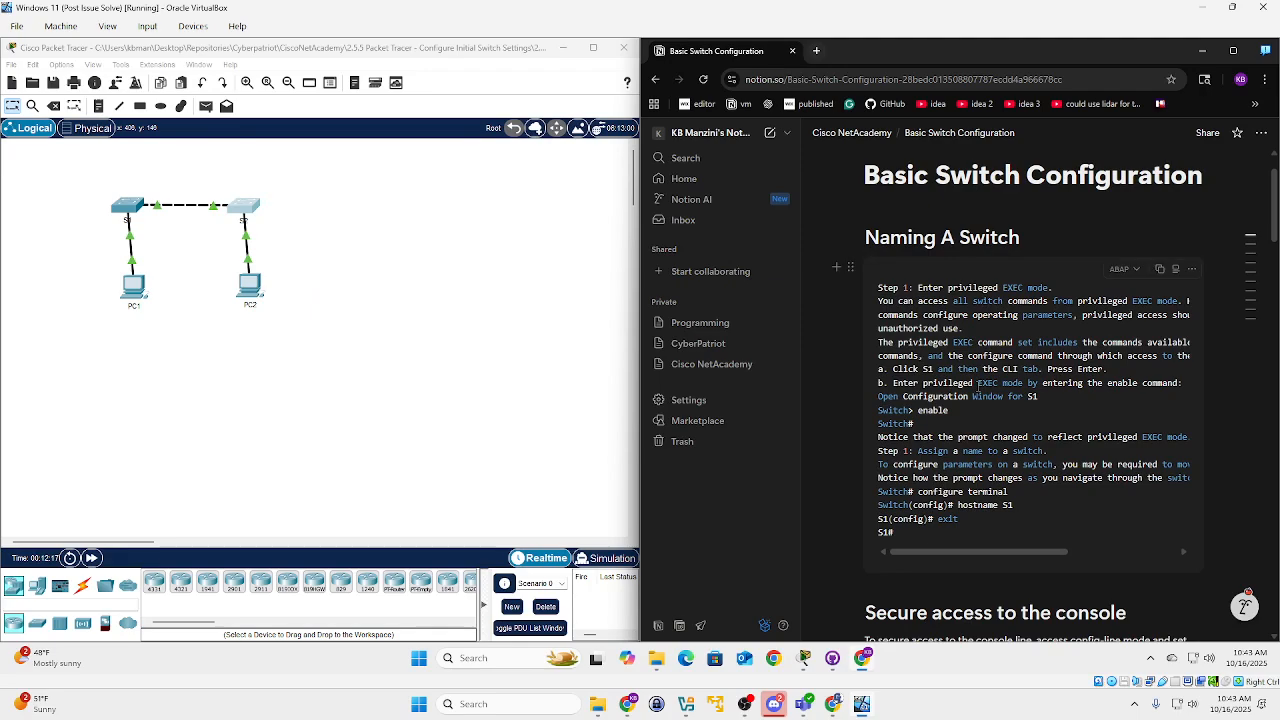
{"action": "scroll", "coordinate": [979, 385], "scroll_direction": "down", "scroll_amount": 8}
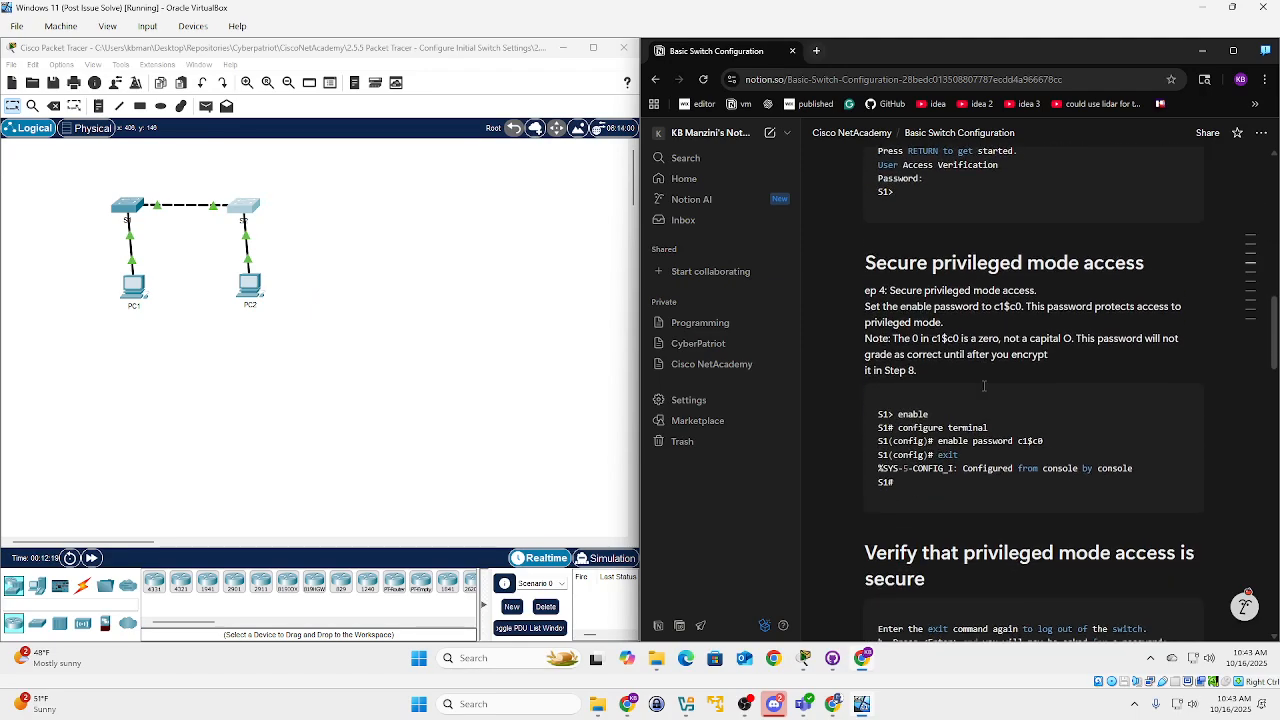
{"action": "scroll", "coordinate": [984, 397], "scroll_direction": "down", "scroll_amount": 15}
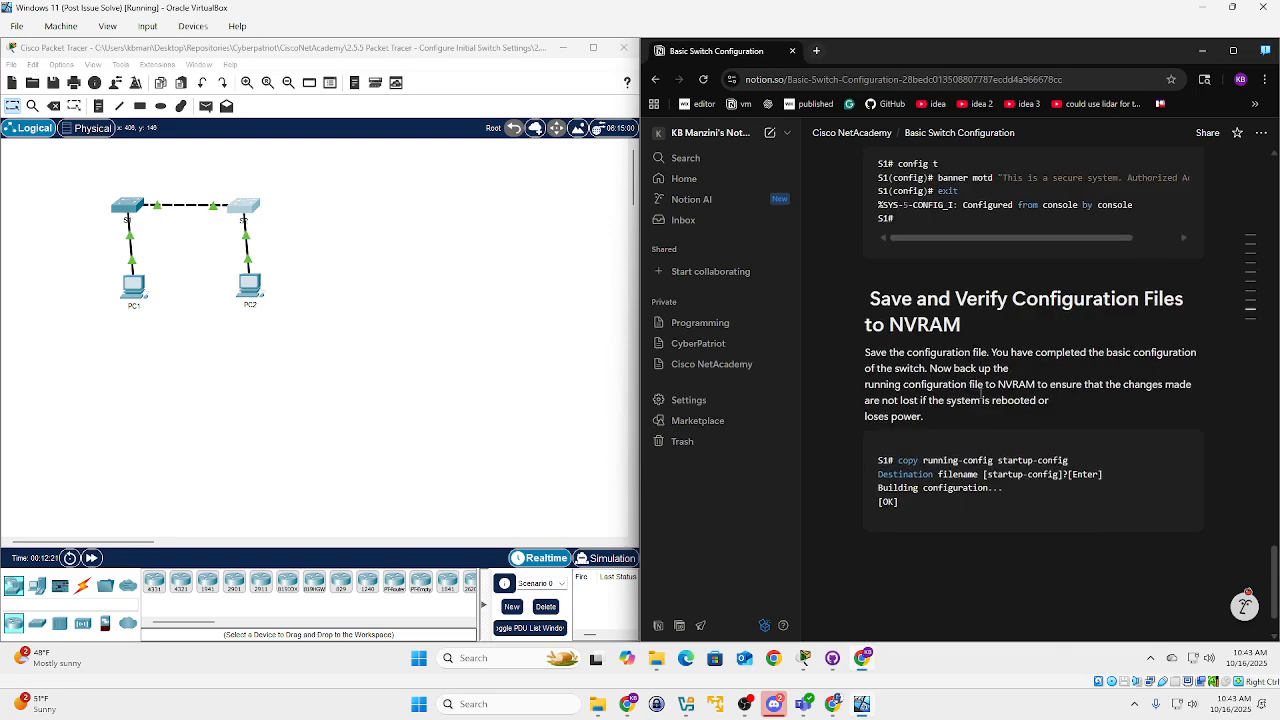
{"action": "scroll", "coordinate": [982, 402], "scroll_direction": "up", "scroll_amount": 20}
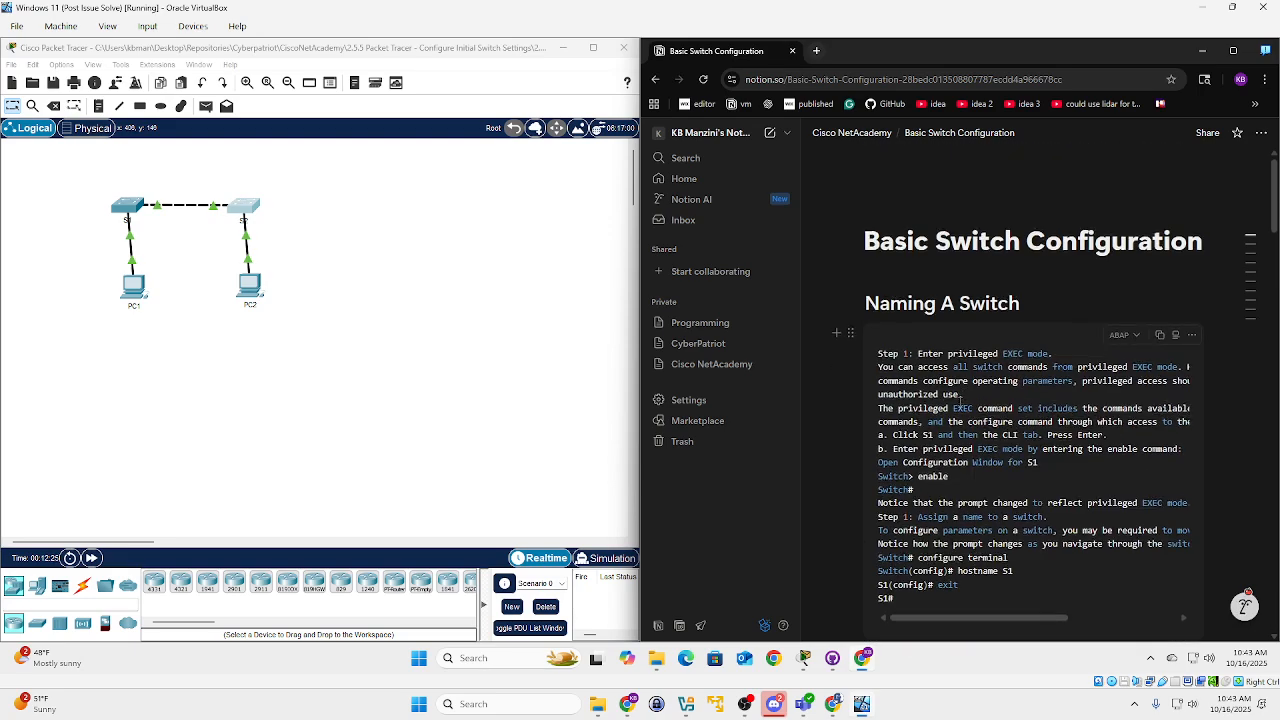
{"action": "scroll", "coordinate": [910, 533], "scroll_direction": "down", "scroll_amount": 1}
{"action": "scroll", "coordinate": [910, 533], "scroll_direction": "down", "scroll_amount": 10}
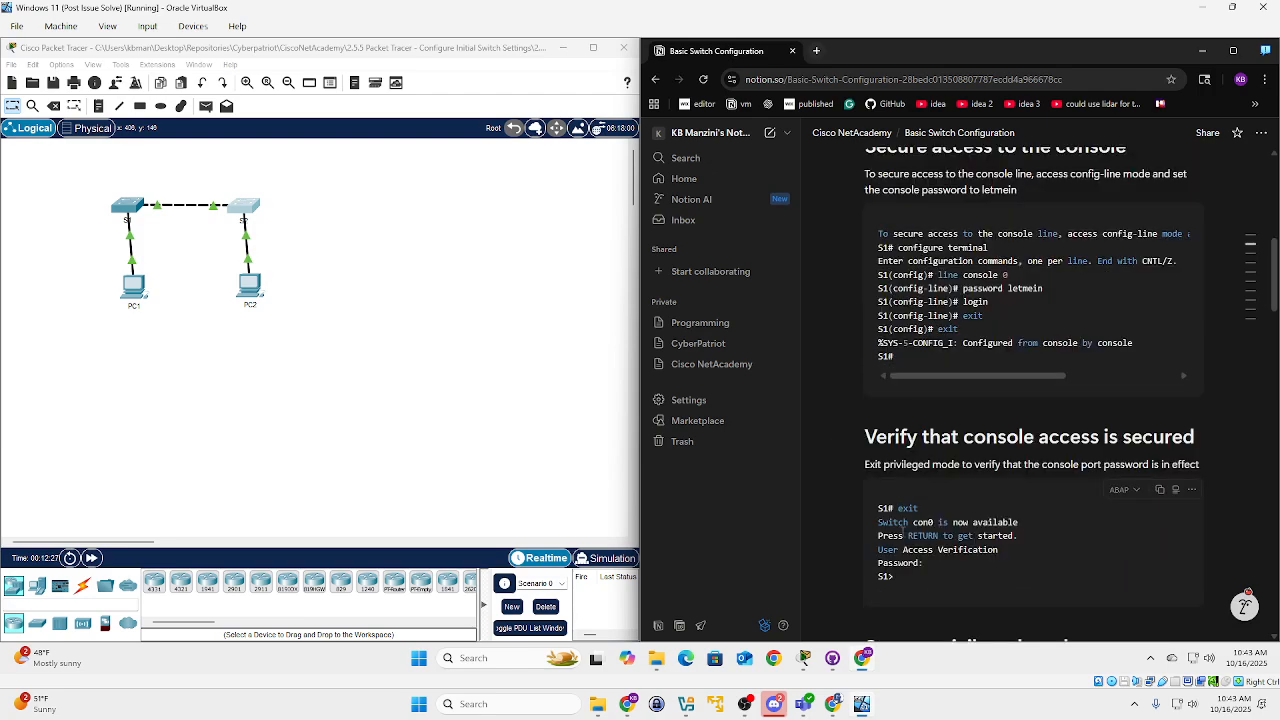
{"action": "scroll", "coordinate": [905, 533], "scroll_direction": "down", "scroll_amount": 10}
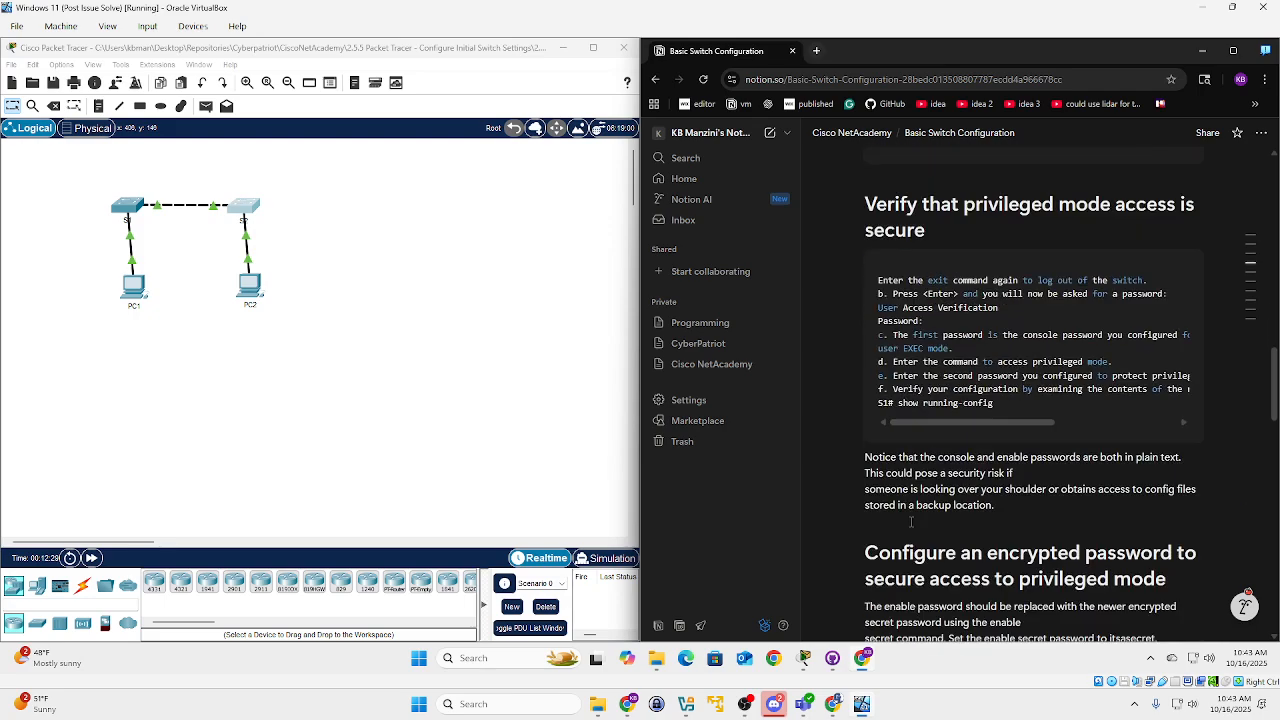
{"action": "scroll", "coordinate": [913, 520], "scroll_direction": "down", "scroll_amount": 10}
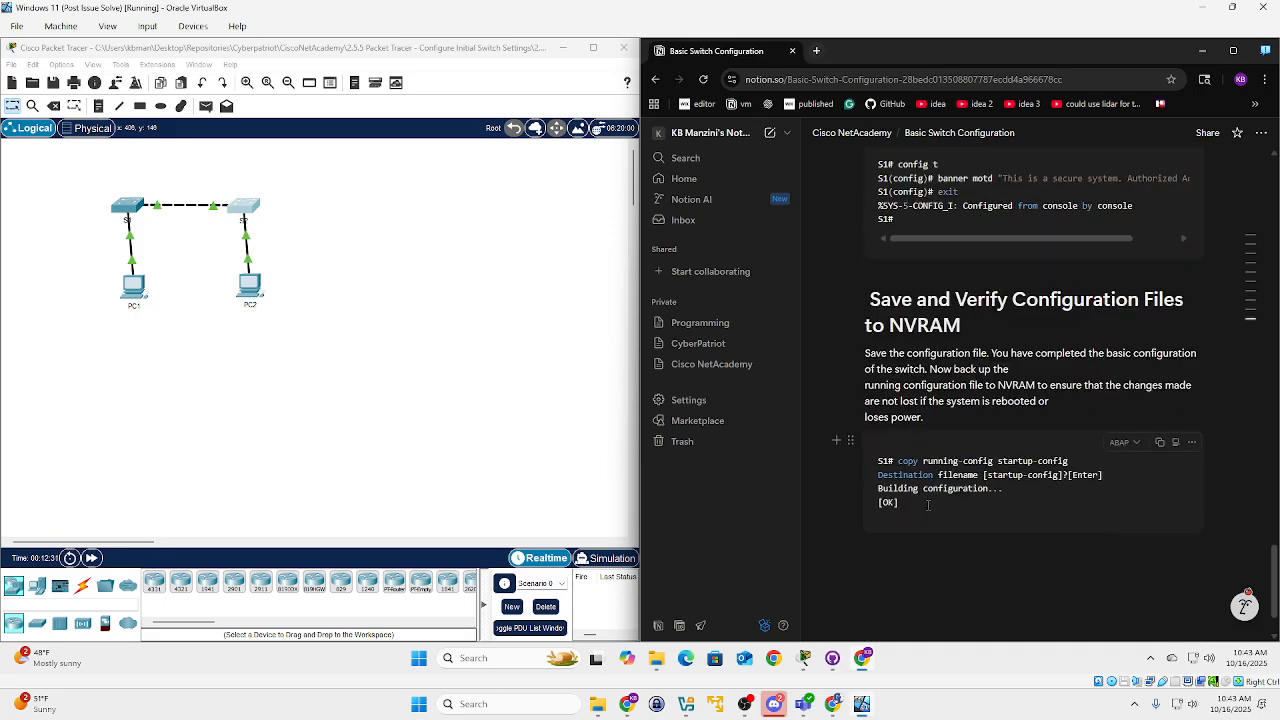
{"action": "scroll", "coordinate": [929, 504], "scroll_direction": "up", "scroll_amount": 15}
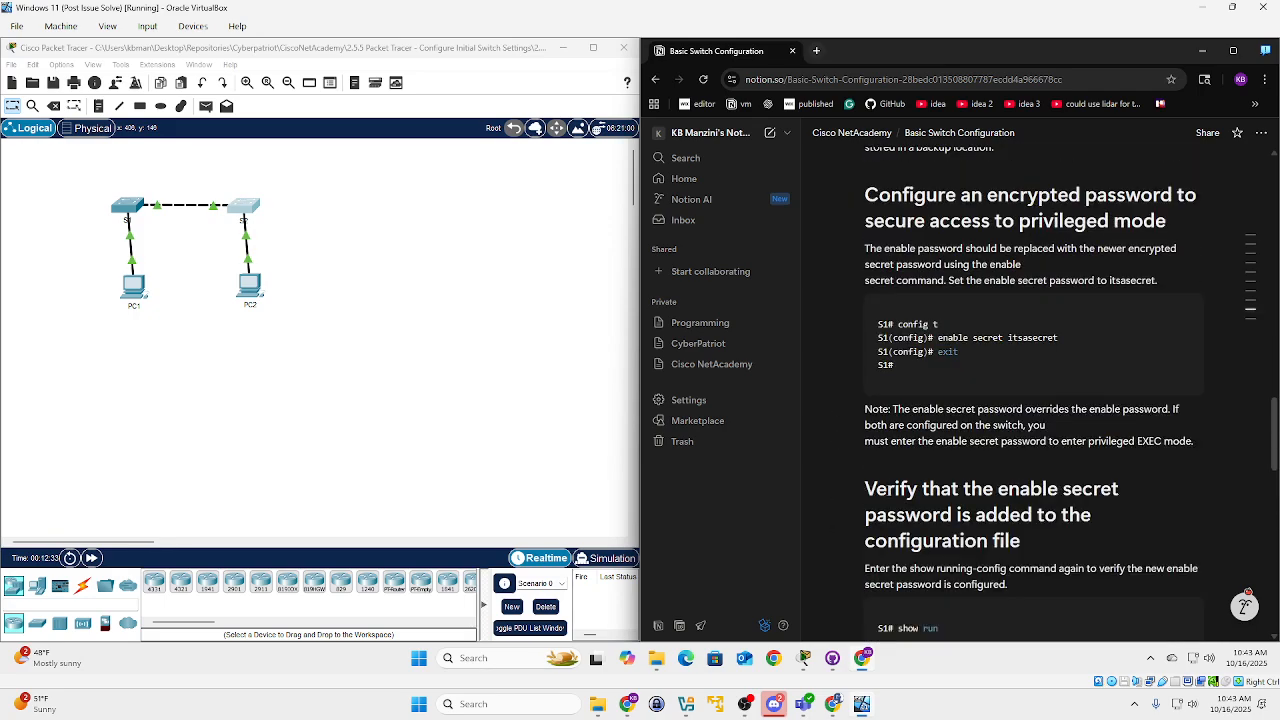
{"action": "scroll", "coordinate": [886, 484], "scroll_direction": "up", "scroll_amount": 1}
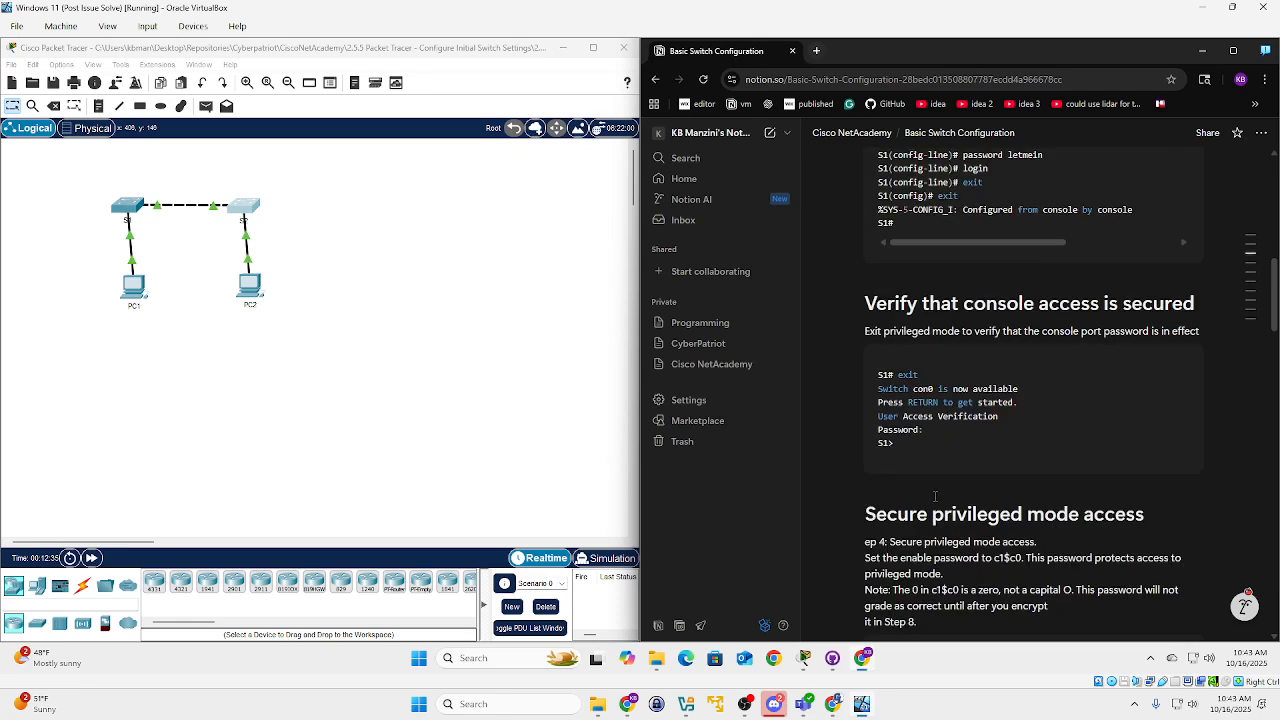
{"action": "left_click", "coordinate": [244, 212]}
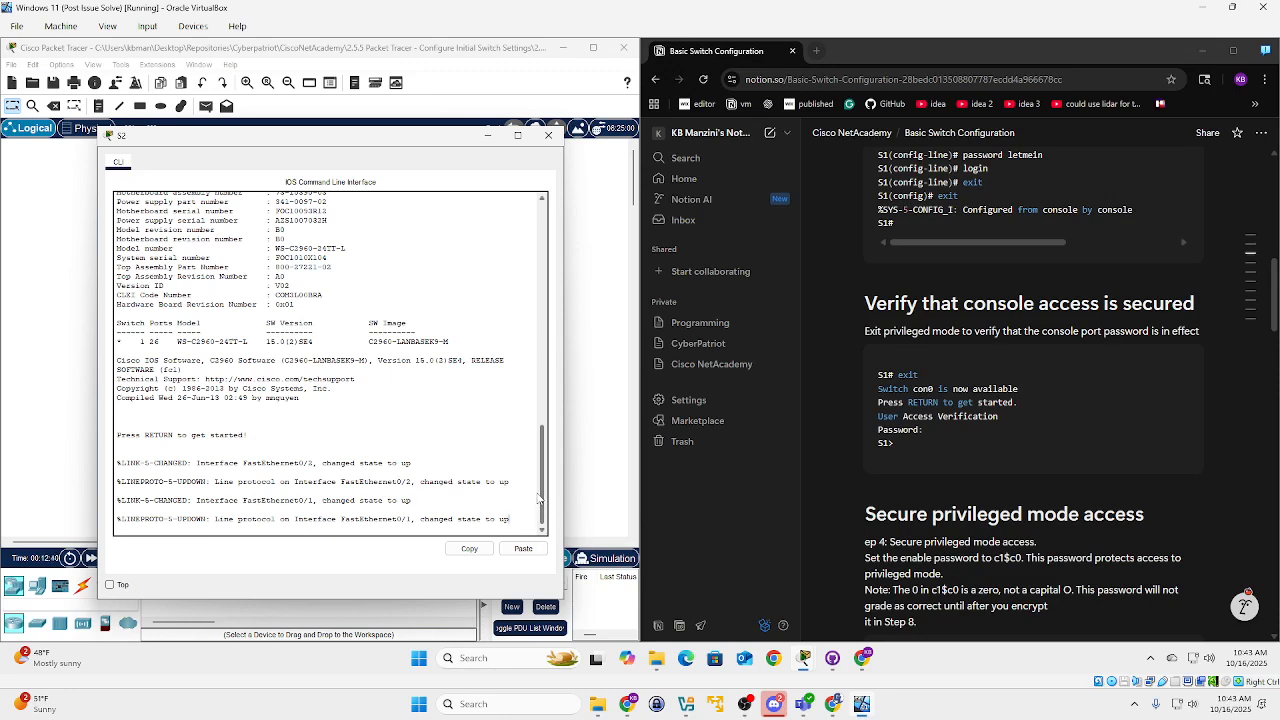
Start S2's CLI console session at the Switch> prompt.
{"action": "key", "text": "Return"}
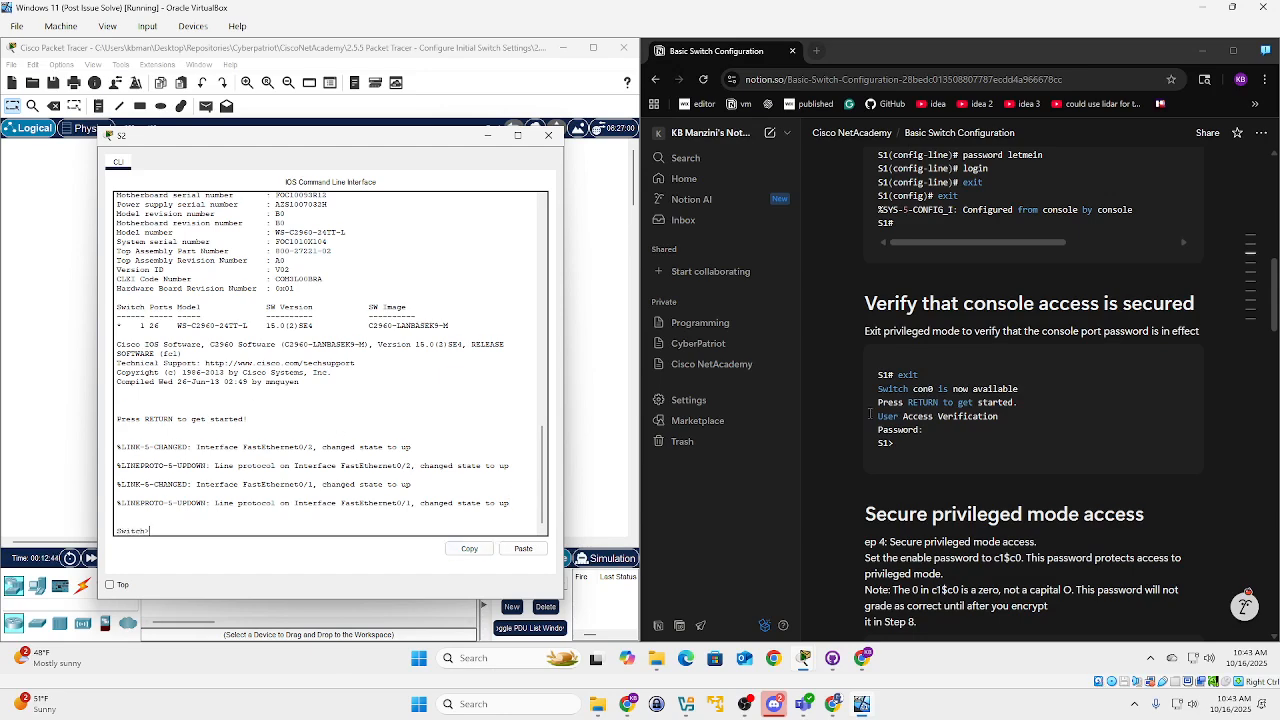
{"action": "scroll", "coordinate": [900, 412], "scroll_direction": "up", "scroll_amount": 10}
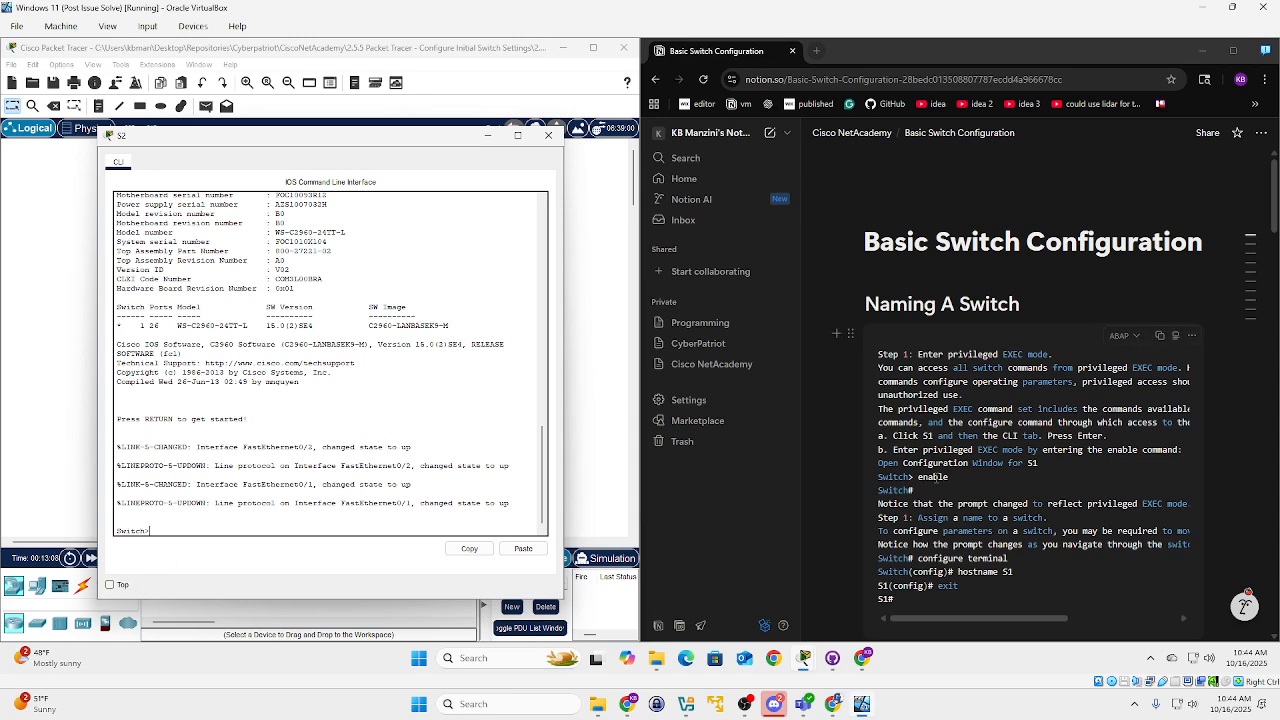
Following the notes, run enable and config t to reach S2's global configuration mode.
{"action": "double_click", "coordinate": [919, 476]}
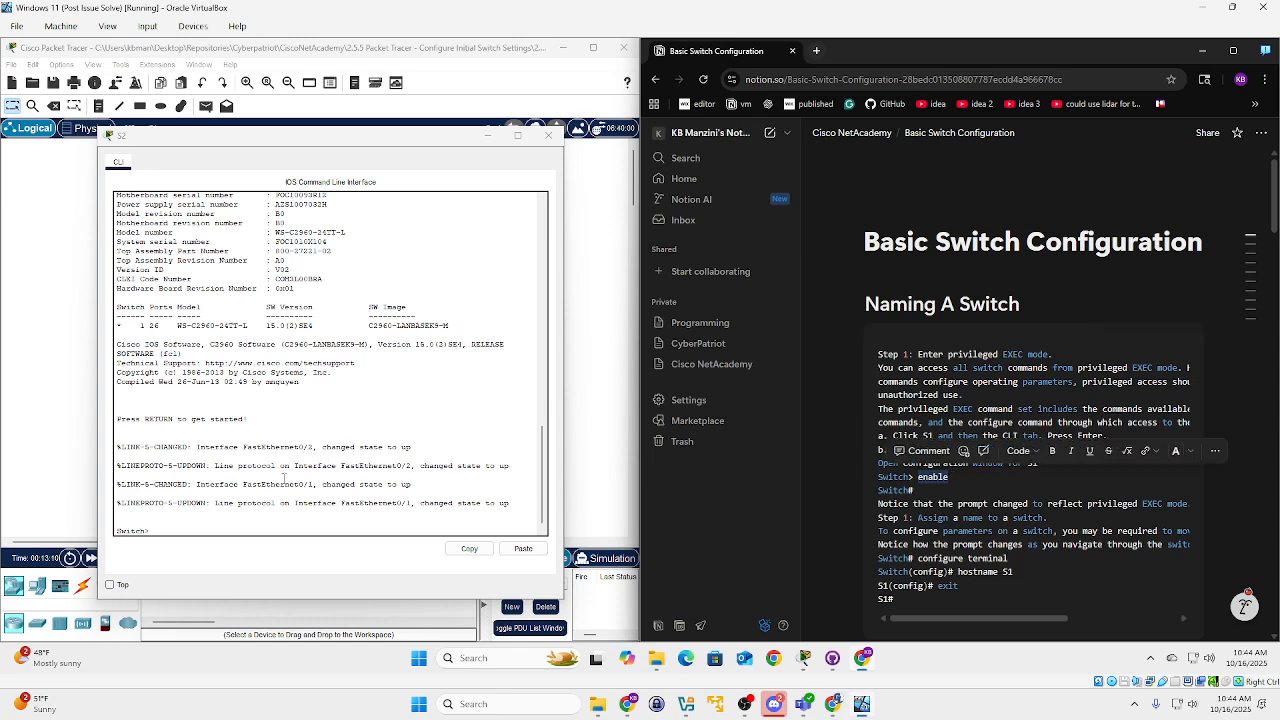
{"action": "left_click", "coordinate": [252, 533]}
{"action": "type", "text": "enable"}
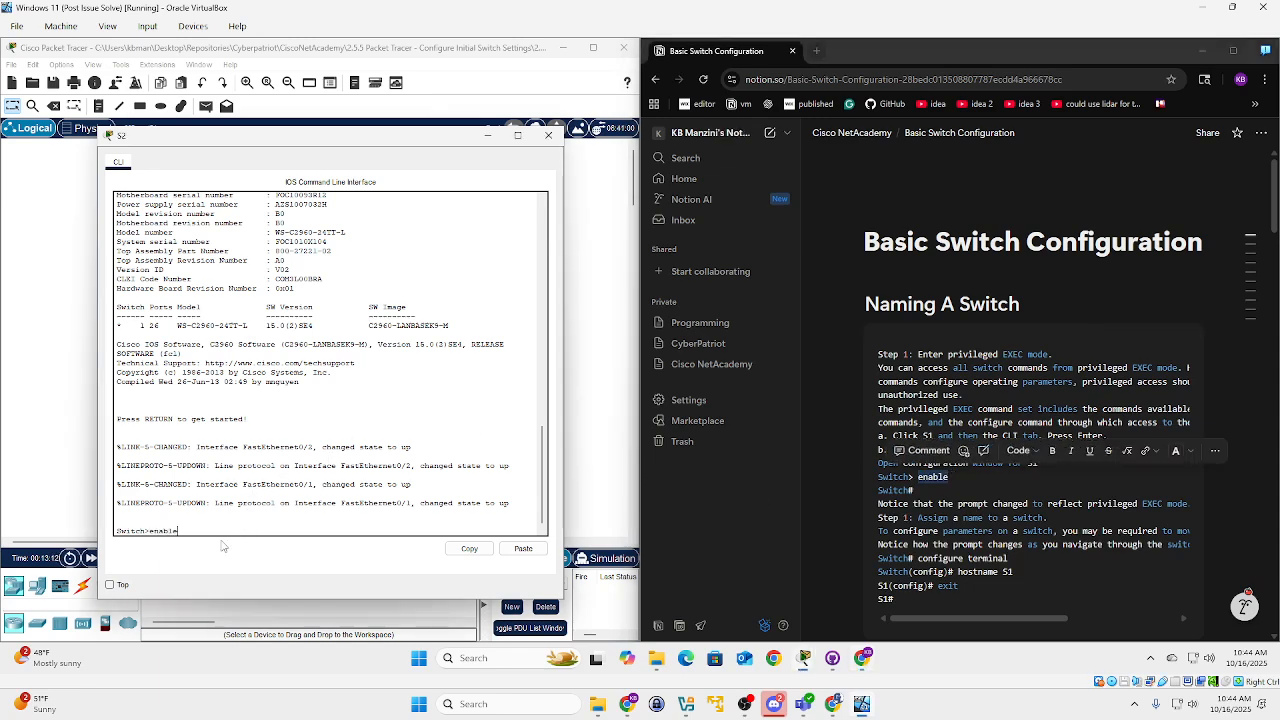
{"action": "key", "text": "Return"}
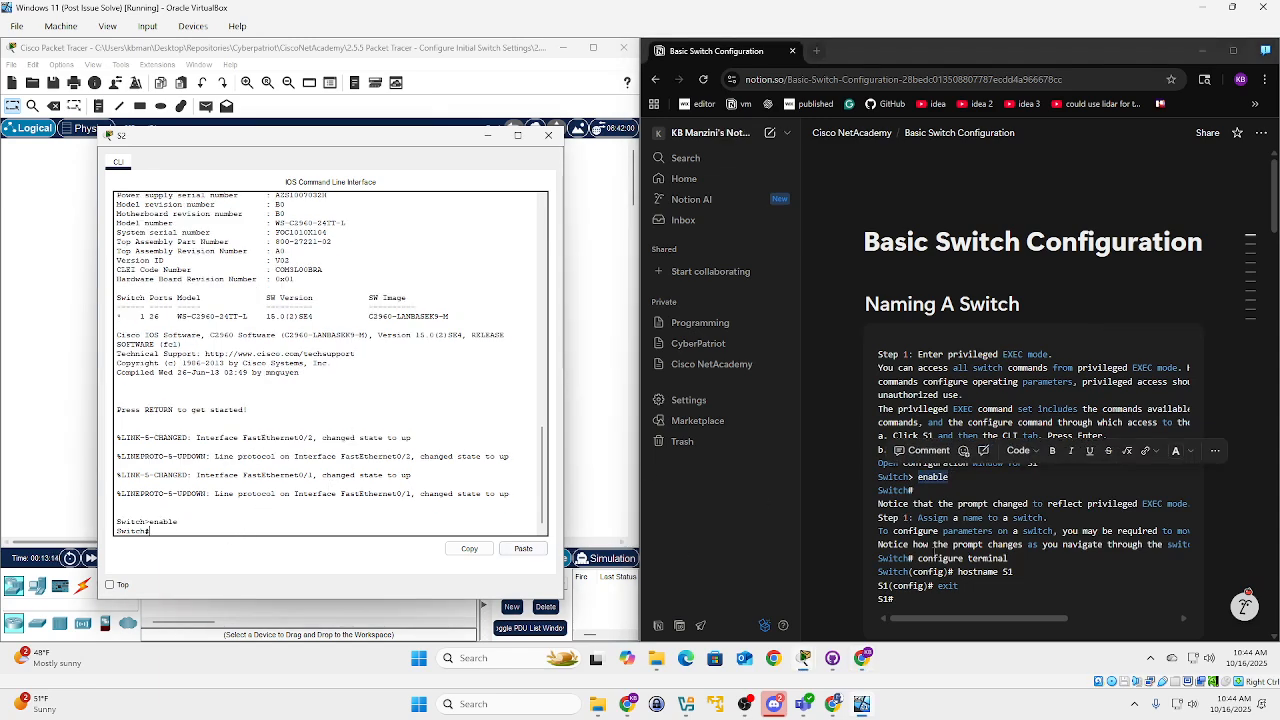
{"action": "left_click", "coordinate": [975, 489]}
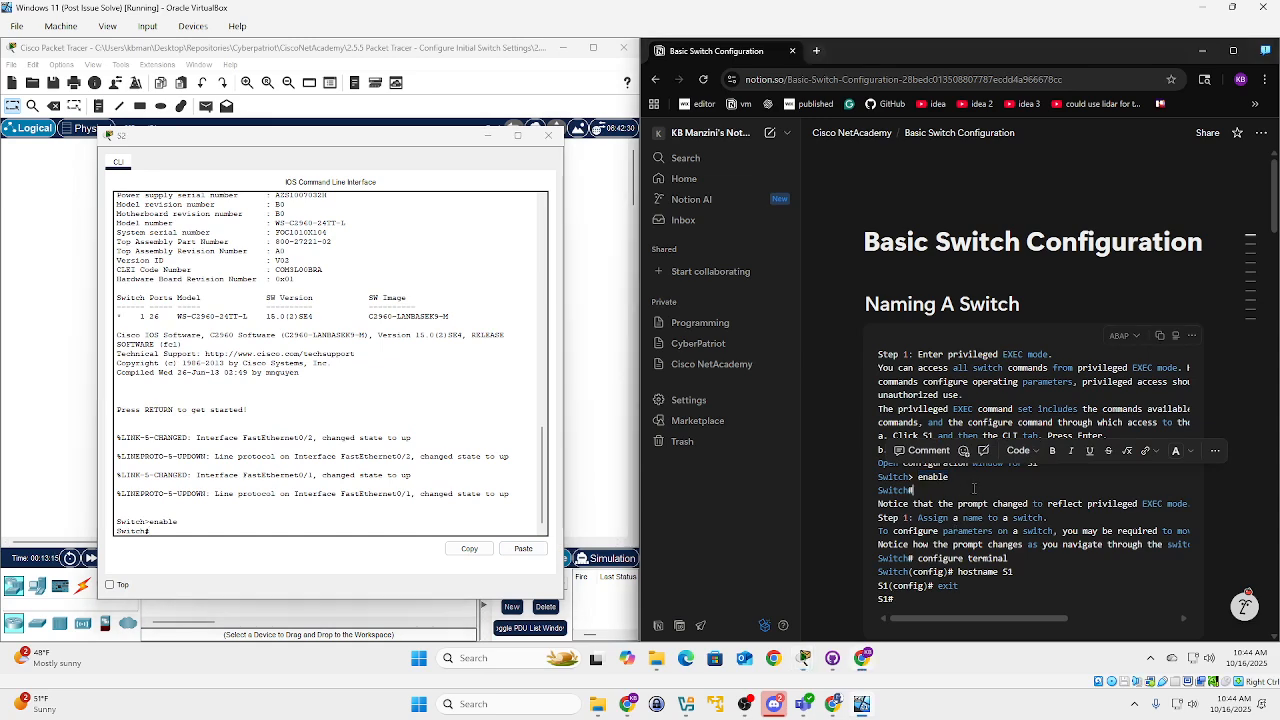
{"action": "right_click", "coordinate": [970, 505]}
{"action": "key", "text": "Escape"}
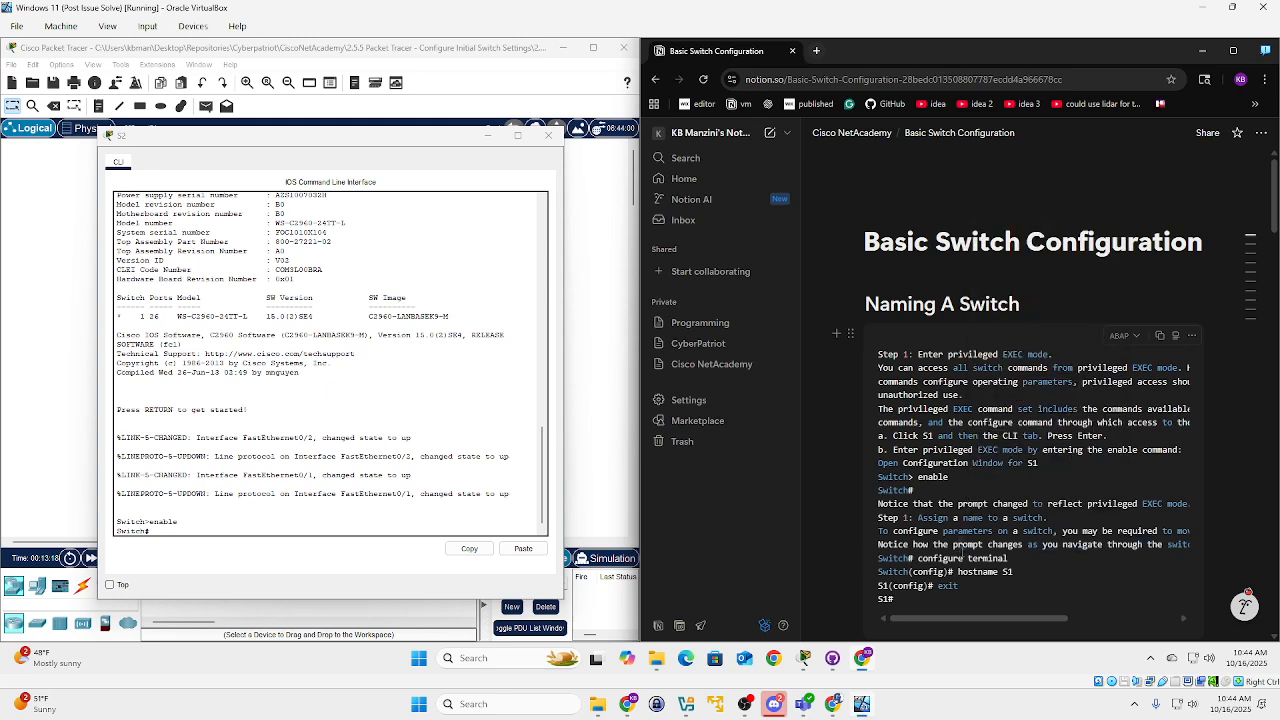
{"action": "double_click", "coordinate": [946, 478]}
{"action": "left_click", "coordinate": [198, 527]}
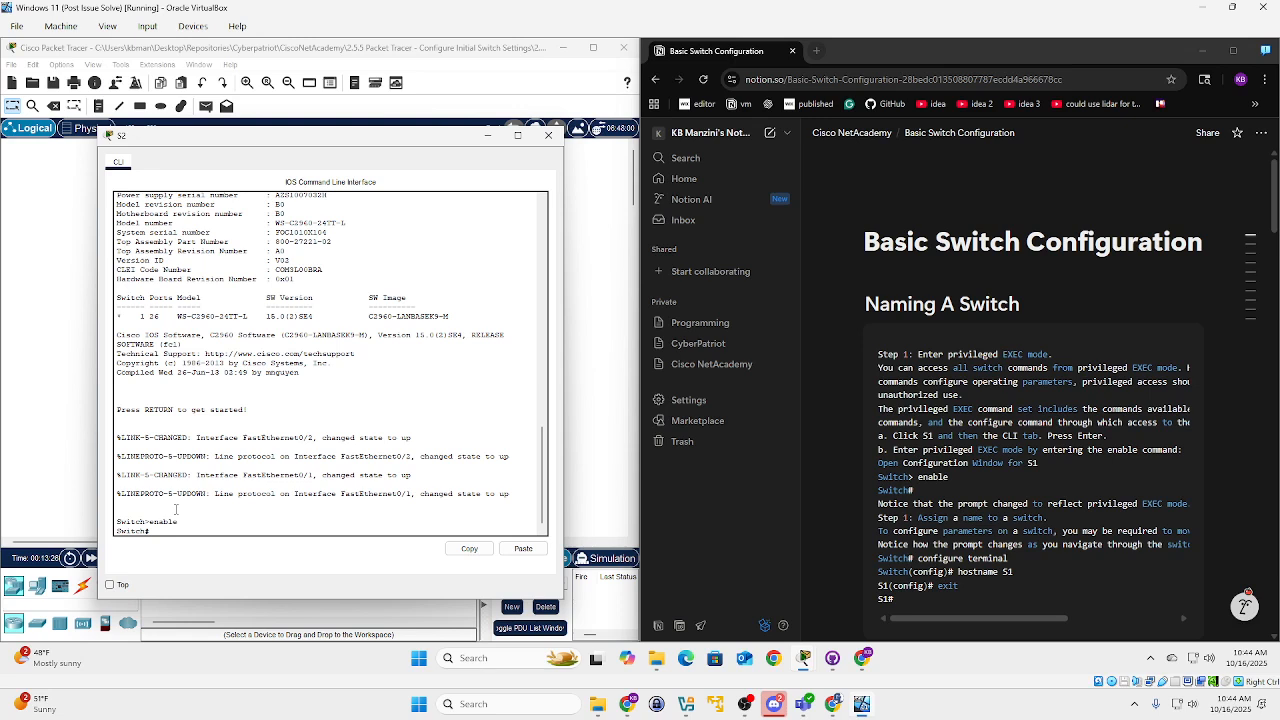
{"action": "type", "text": "config t"}
{"action": "key", "text": "Return"}
Set the hostname to S2 and exit back to the S2# prompt.
{"action": "type", "text": "hostname"}
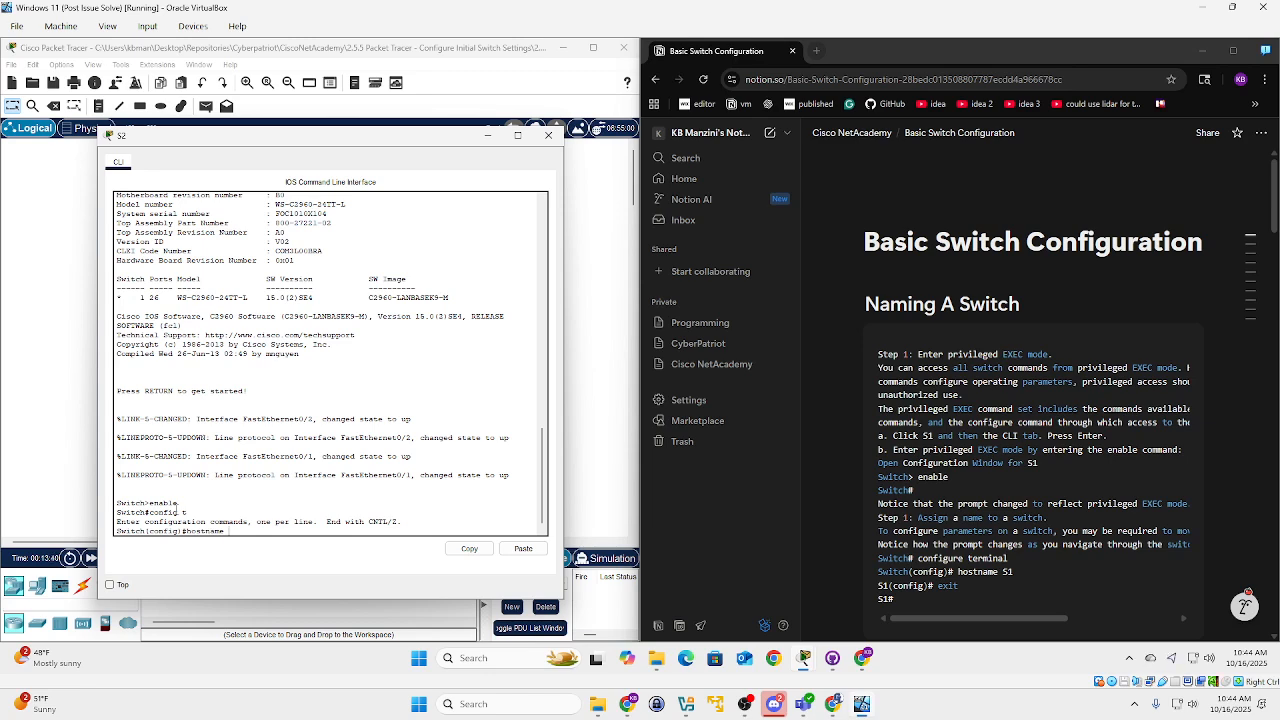
{"action": "type", "text": "S2"}
{"action": "key", "text": "Return"}
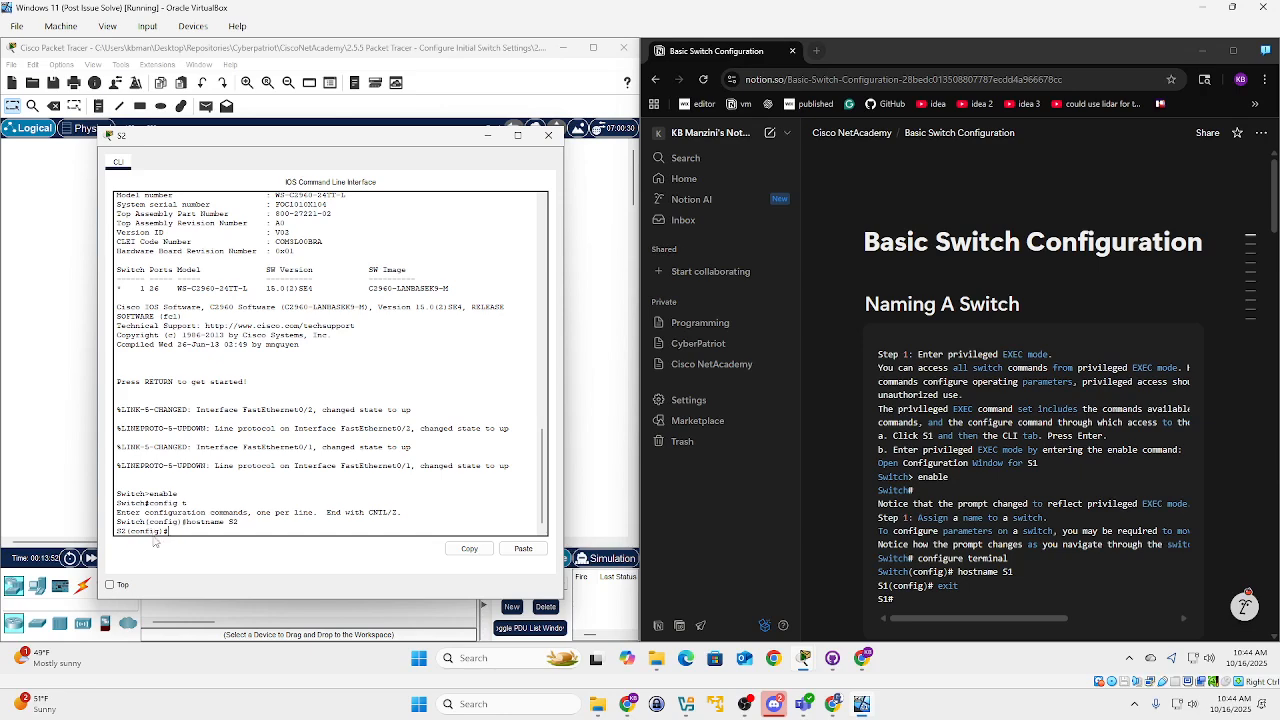
{"action": "type", "text": "exit"}
{"action": "key", "text": "Return"}
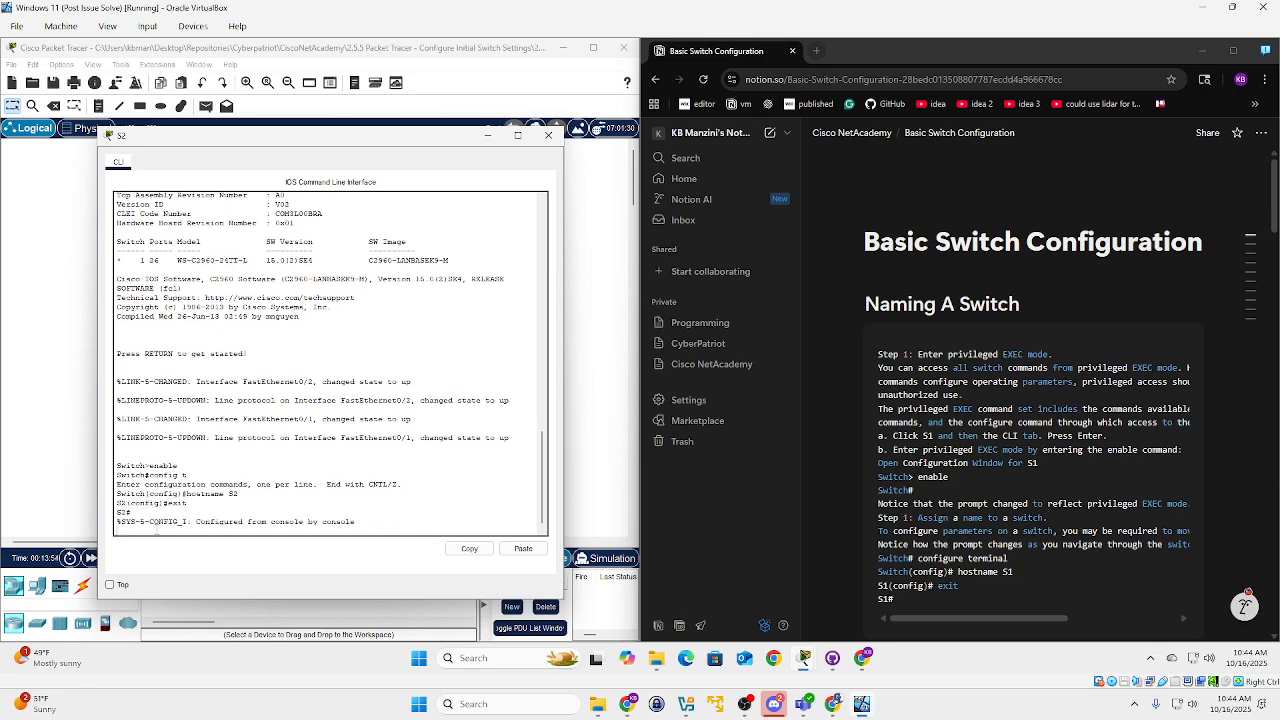
{"action": "key", "text": "Return"}
{"action": "type", "text": "exit"}
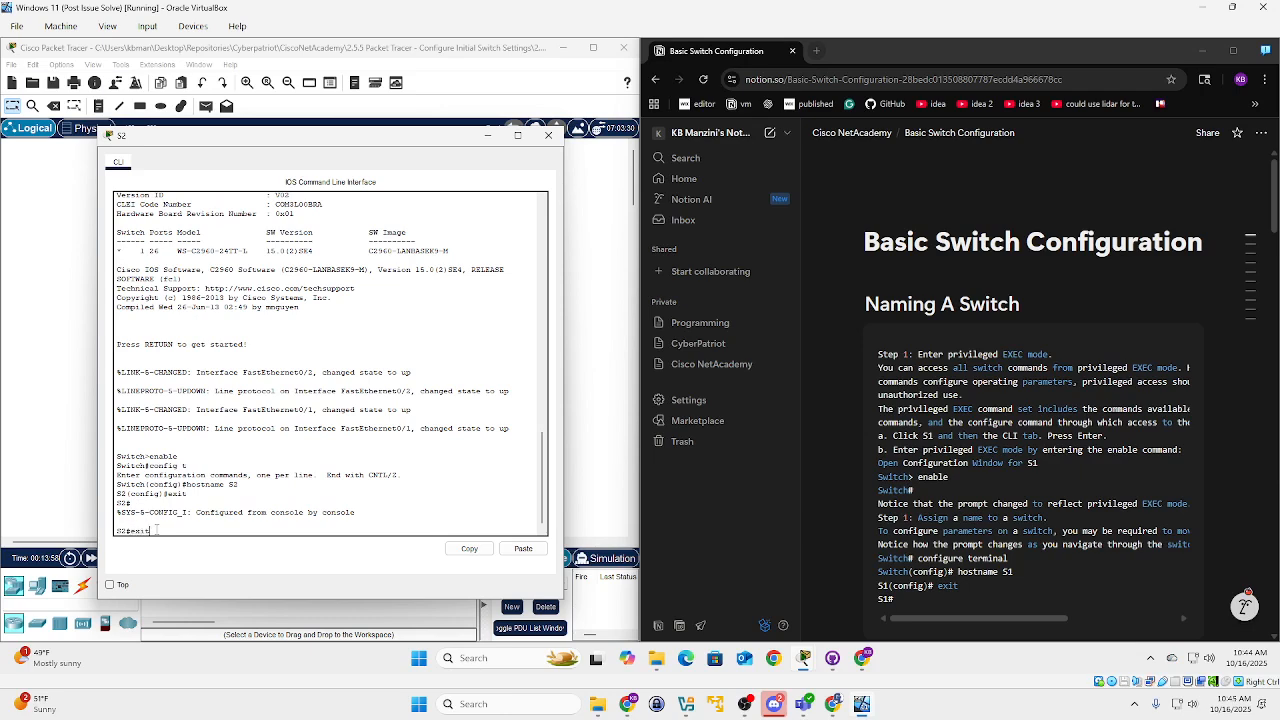
Enter global configuration and select line console 0 on S2.
{"action": "scroll", "coordinate": [1120, 482], "scroll_direction": "down", "scroll_amount": 10}
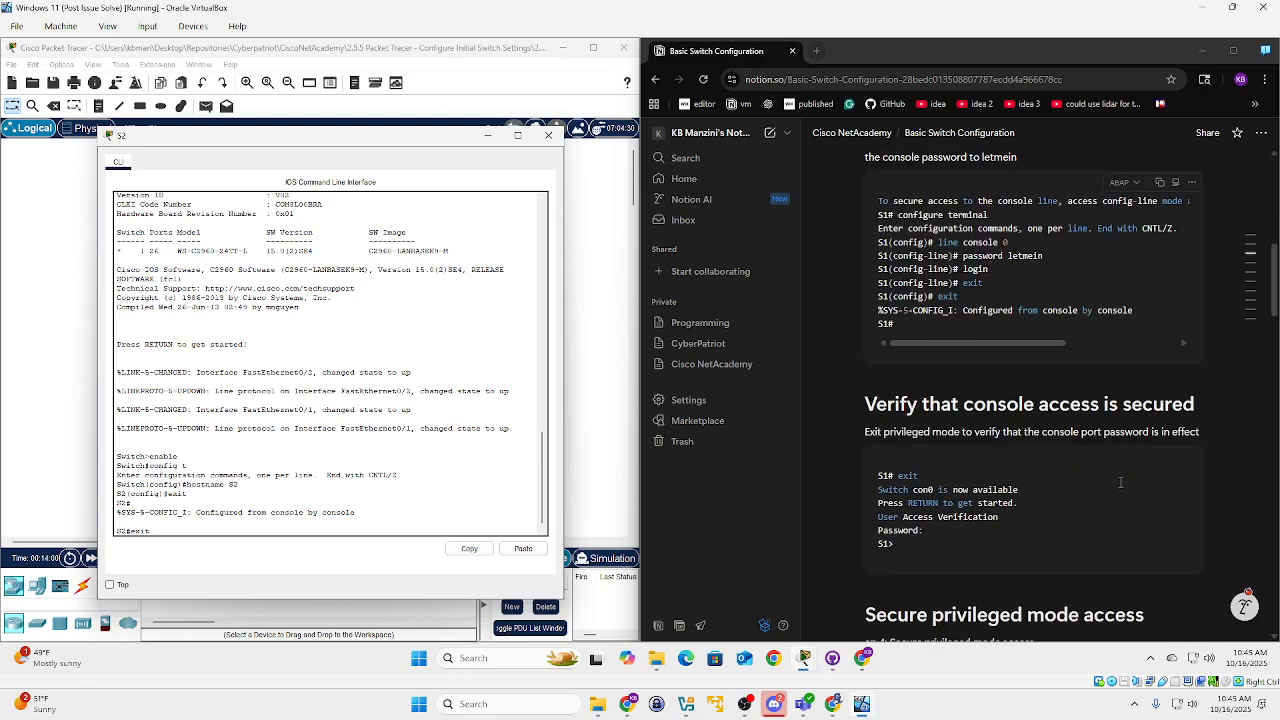
{"action": "scroll", "coordinate": [1120, 482], "scroll_direction": "up", "scroll_amount": 1}
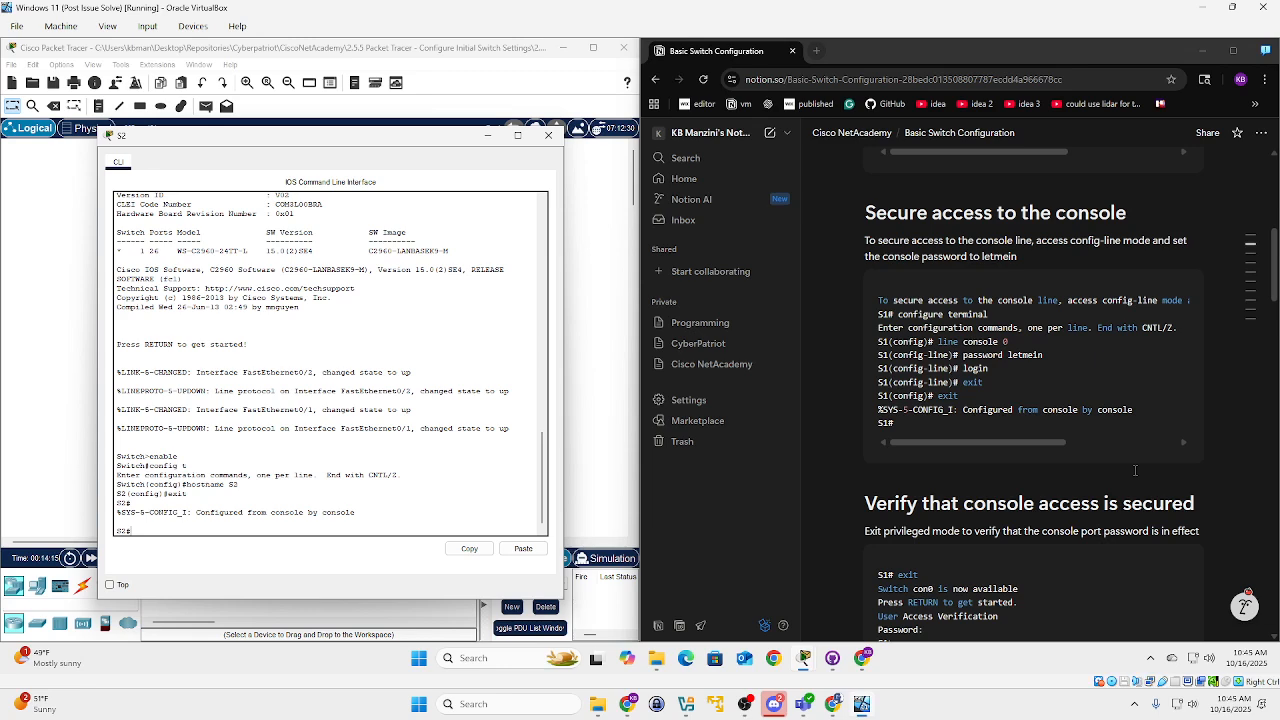
{"action": "type", "text": "config t"}
{"action": "key", "text": "Return"}
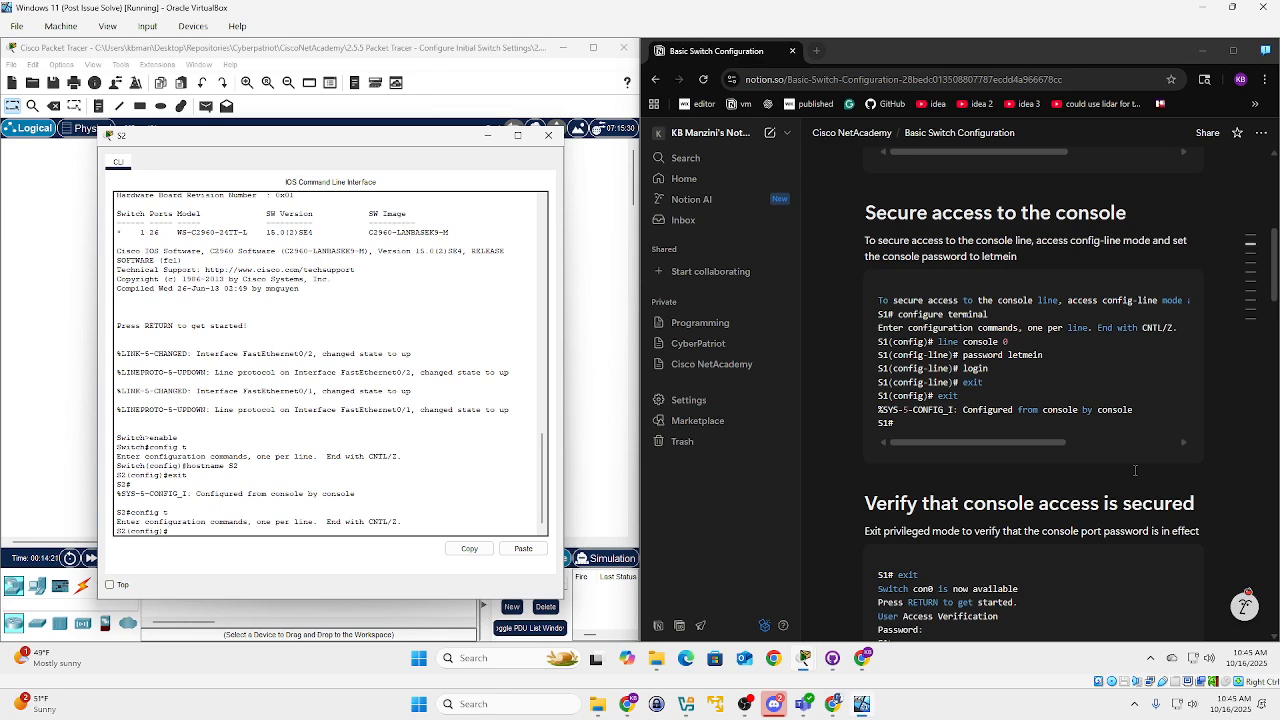
{"action": "type", "text": "line console 0"}
{"action": "key", "text": "Return"}
Give the console line a password, require login, and exit twice to S2#.
{"action": "type", "text": "password "}
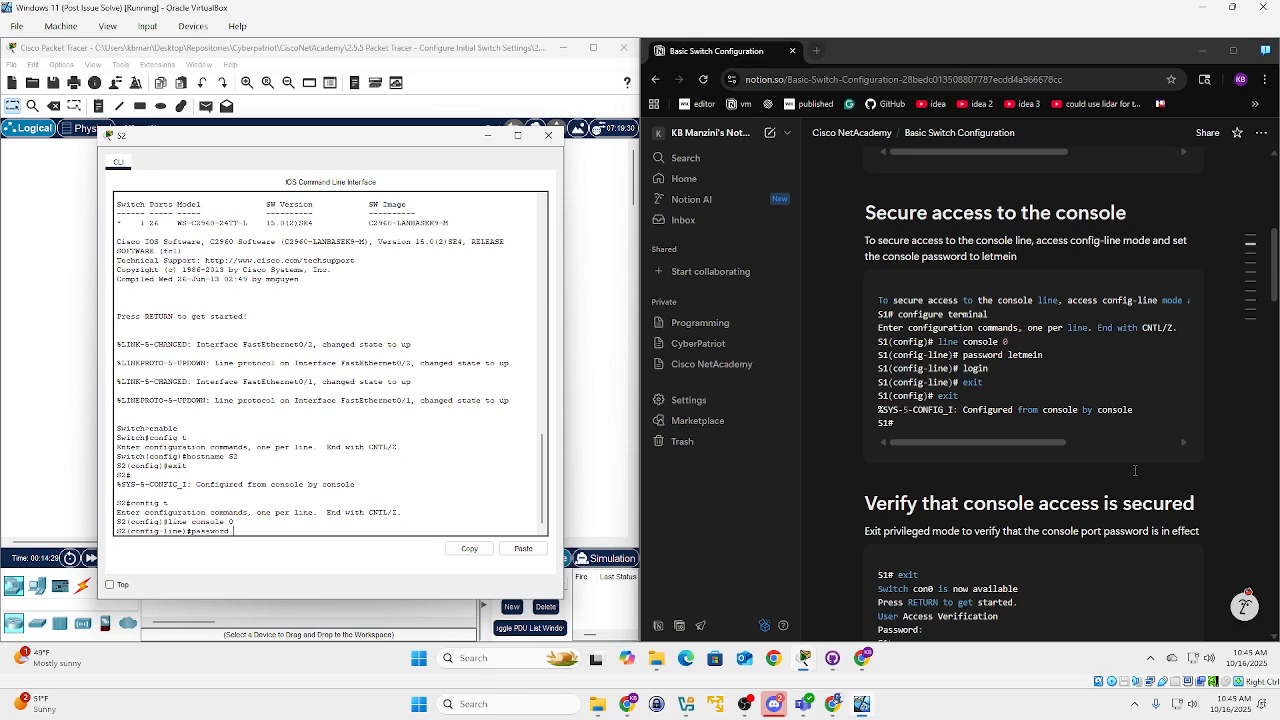
{"action": "type", "text": "le"}
{"action": "key", "text": "BackSpace"}
{"action": "key", "text": "BackSpace"}
{"action": "key", "text": "BackSpace"}
{"action": "type", "text": "etme"}
{"action": "key", "text": "Return"}
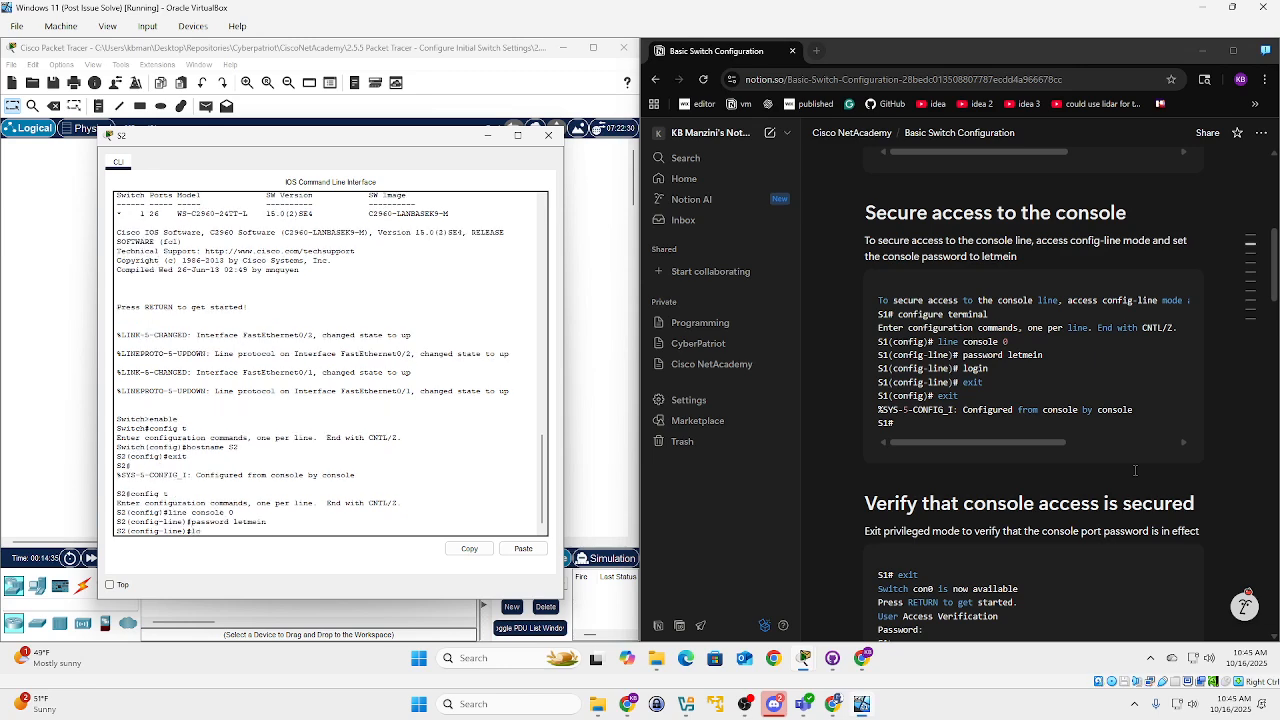
{"action": "type", "text": "login"}
{"action": "key", "text": "Return"}
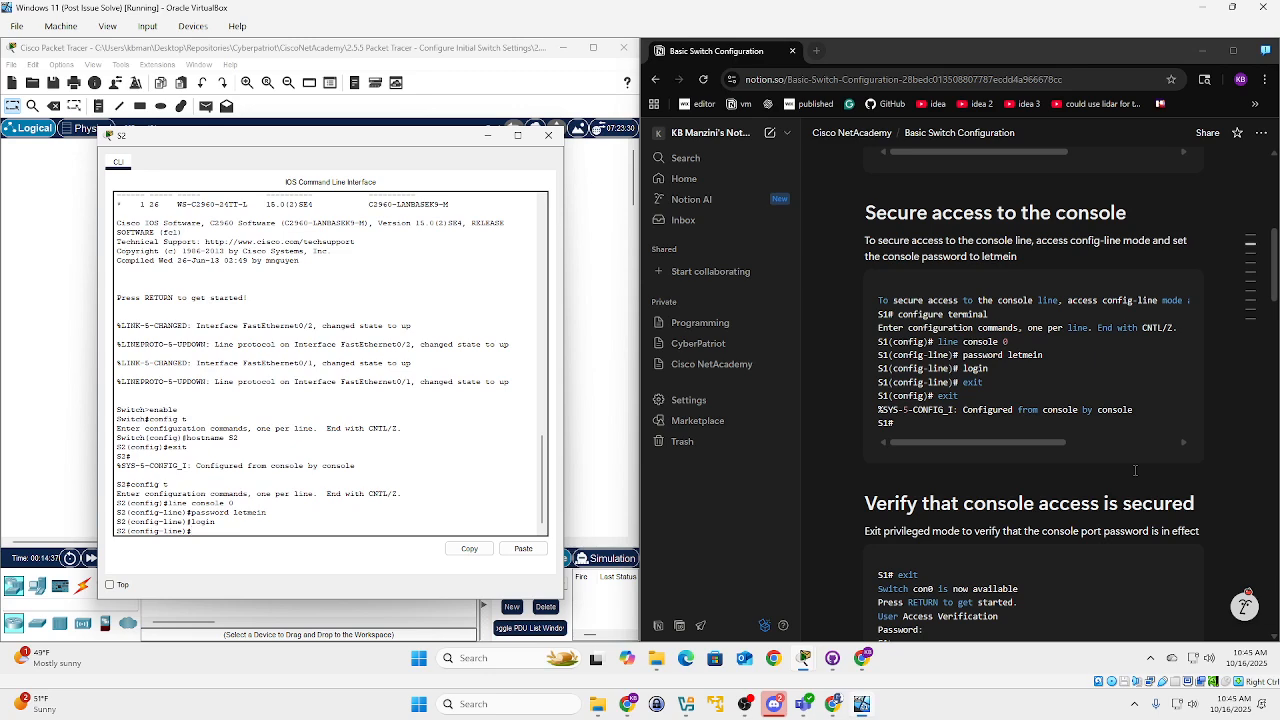
{"action": "type", "text": "exit"}
{"action": "key", "text": "Return"}
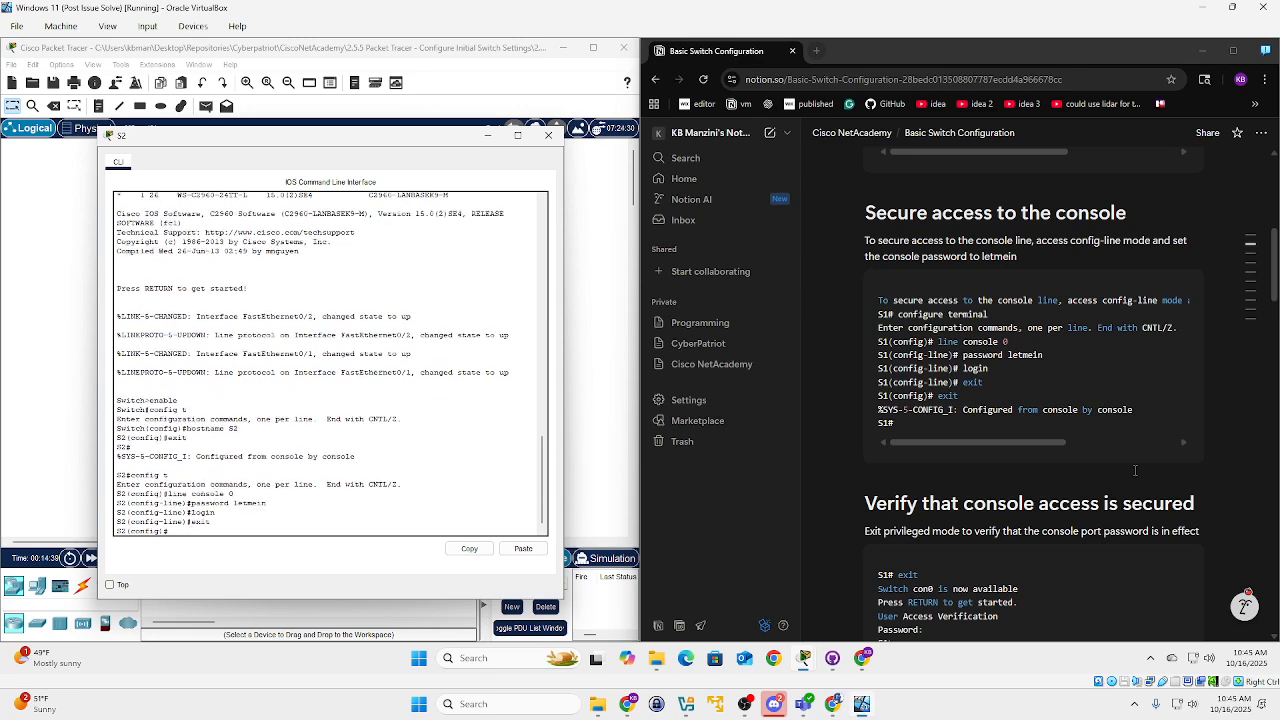
{"action": "type", "text": "exit"}
{"action": "key", "text": "Return"}
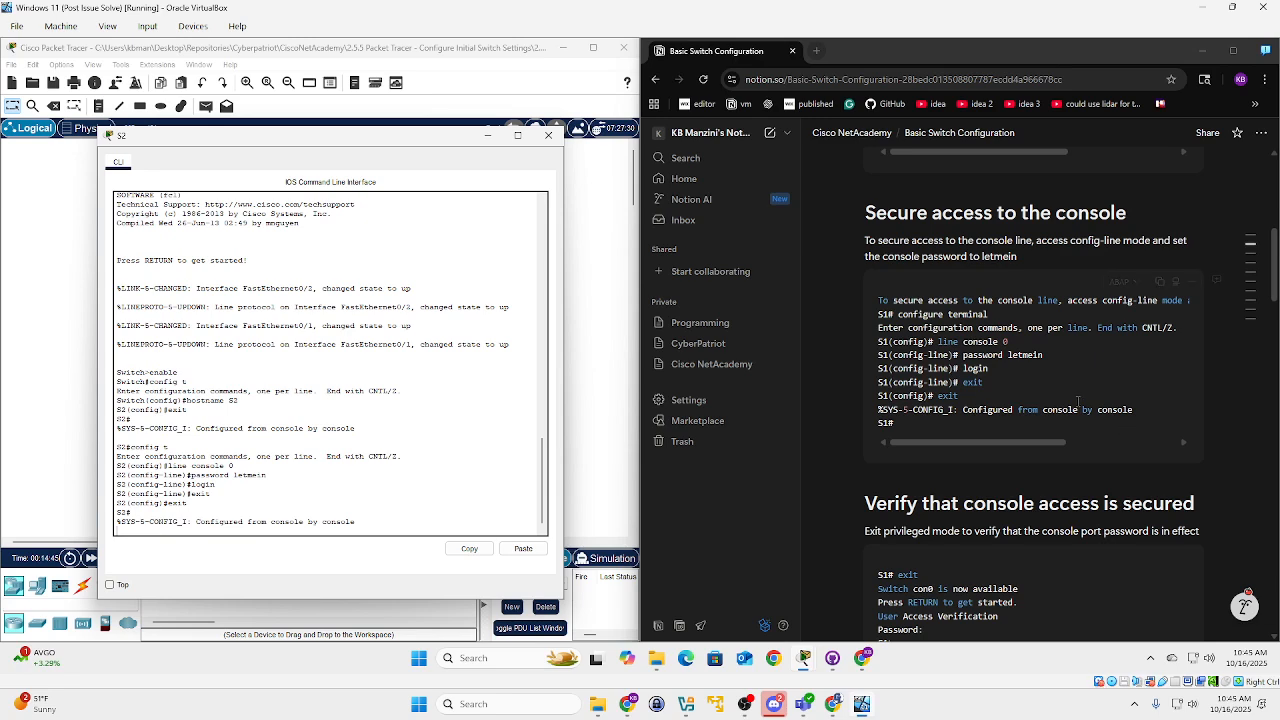
Scroll the notes to 'Verify that console access is secured' and exit the S2 session.
{"action": "key", "text": "Return"}
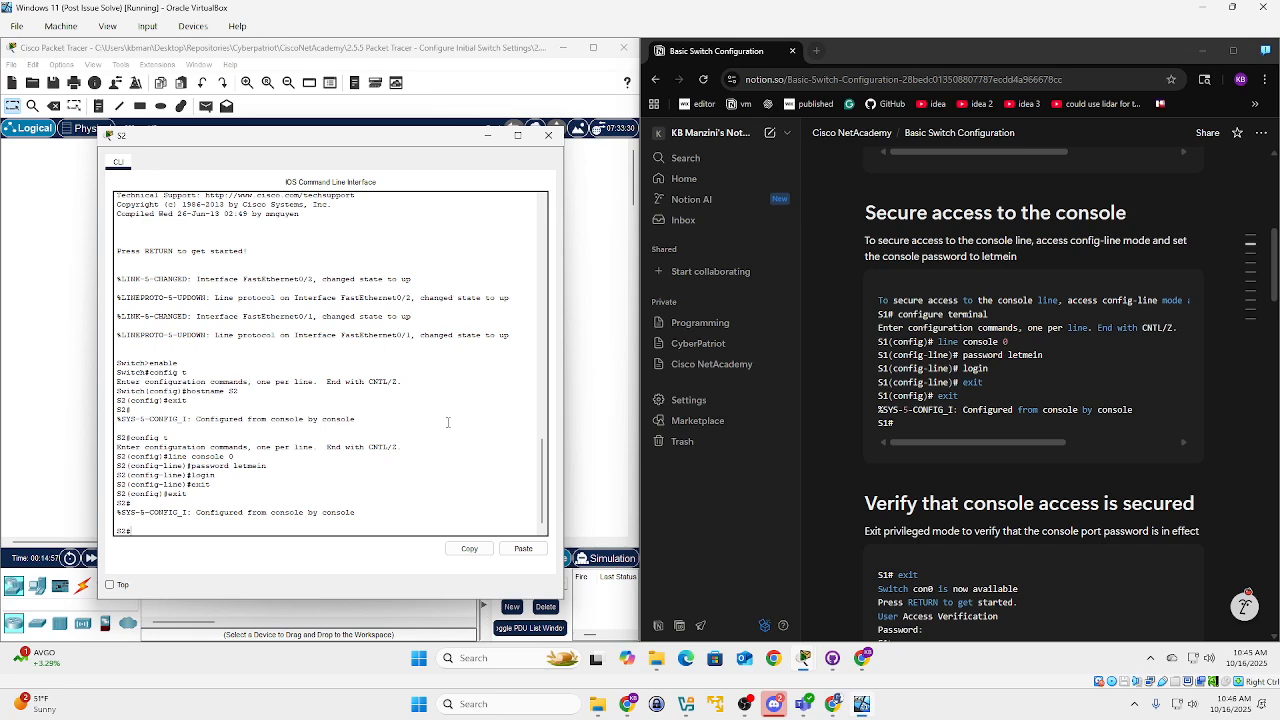
{"action": "scroll", "coordinate": [1012, 362], "scroll_direction": "down", "scroll_amount": 3}
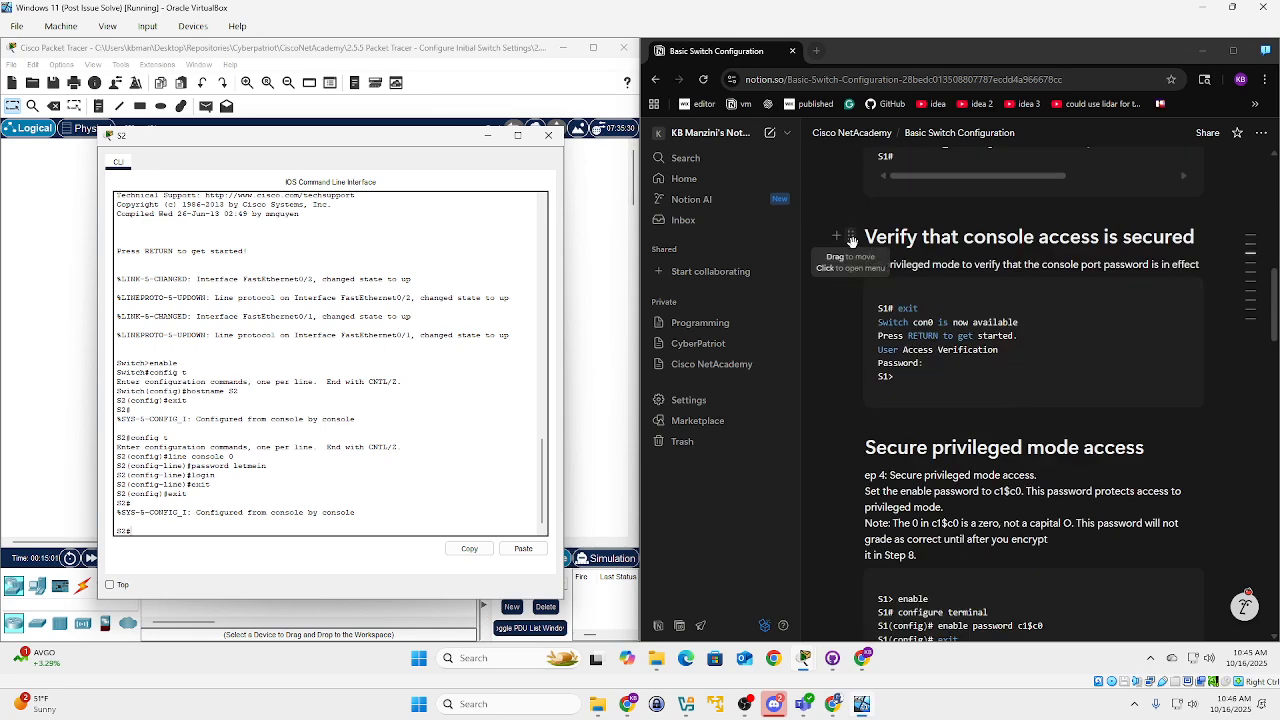
{"action": "type", "text": "exit"}
{"action": "key", "text": "Return"}
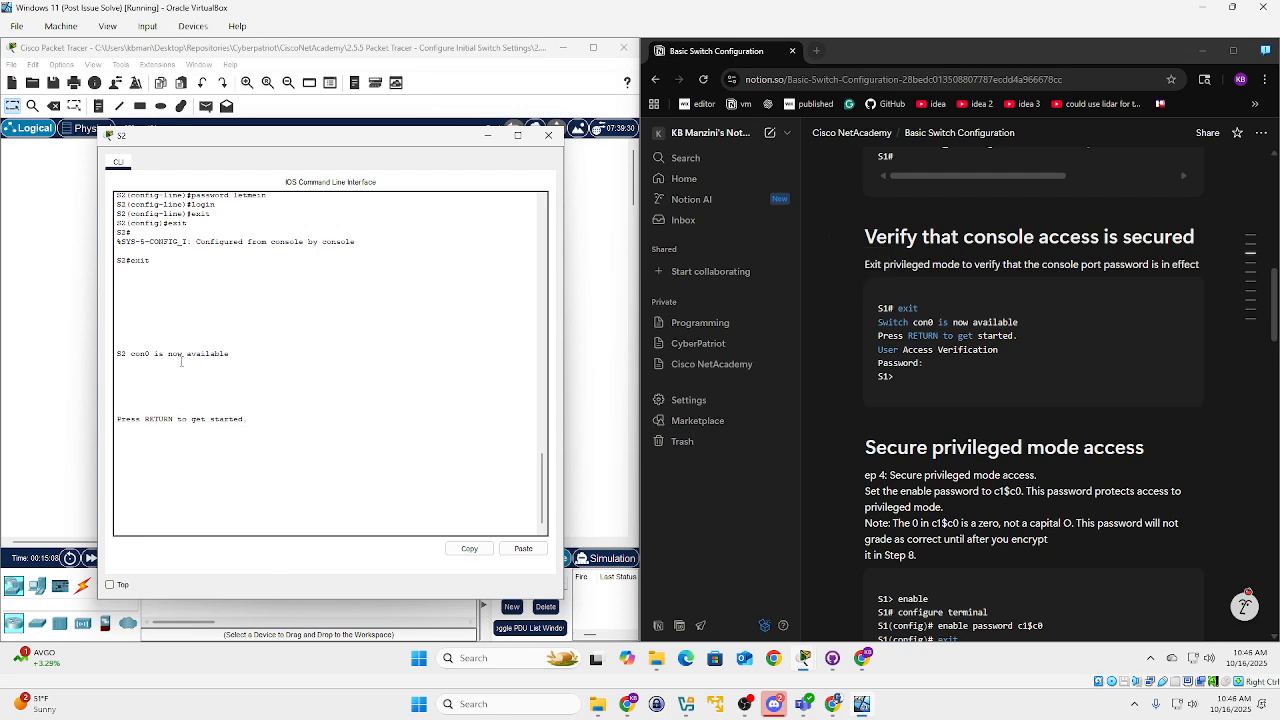
Log back into S2 by entering the console password at User Access Verification.
{"action": "left_click_drag", "start_coordinate": [116, 354], "coordinate": [230, 354]}
{"action": "left_click", "coordinate": [237, 483]}
{"action": "key", "text": "Return"}
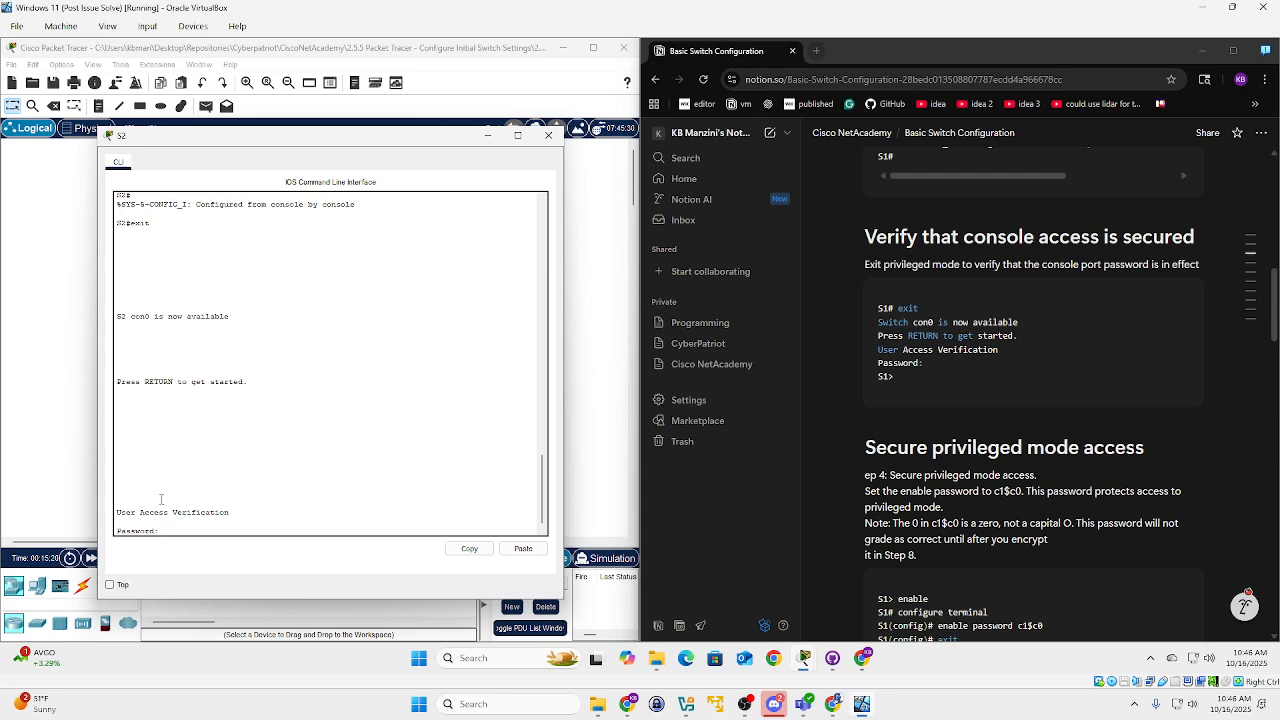
{"action": "key", "text": "Return"}
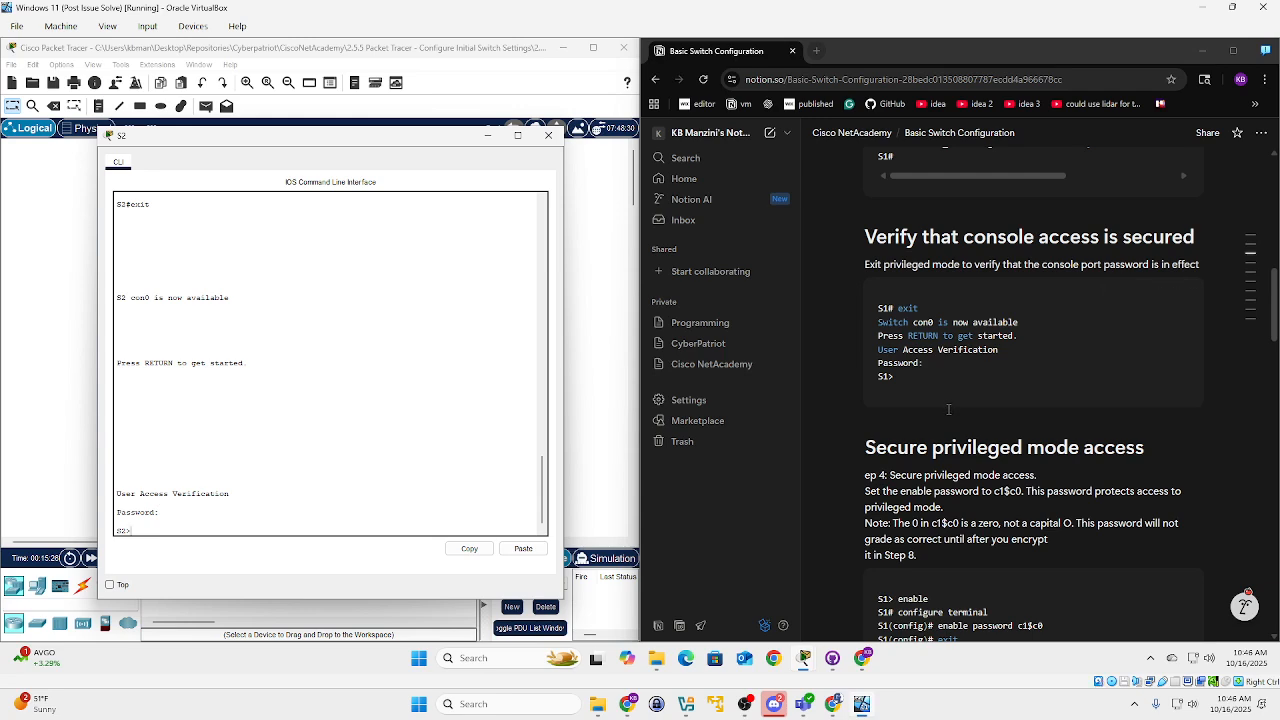
Correct 'ep 4' to 'Step 4' in the Notion guide.
{"action": "scroll", "coordinate": [949, 409], "scroll_direction": "down", "scroll_amount": 3}
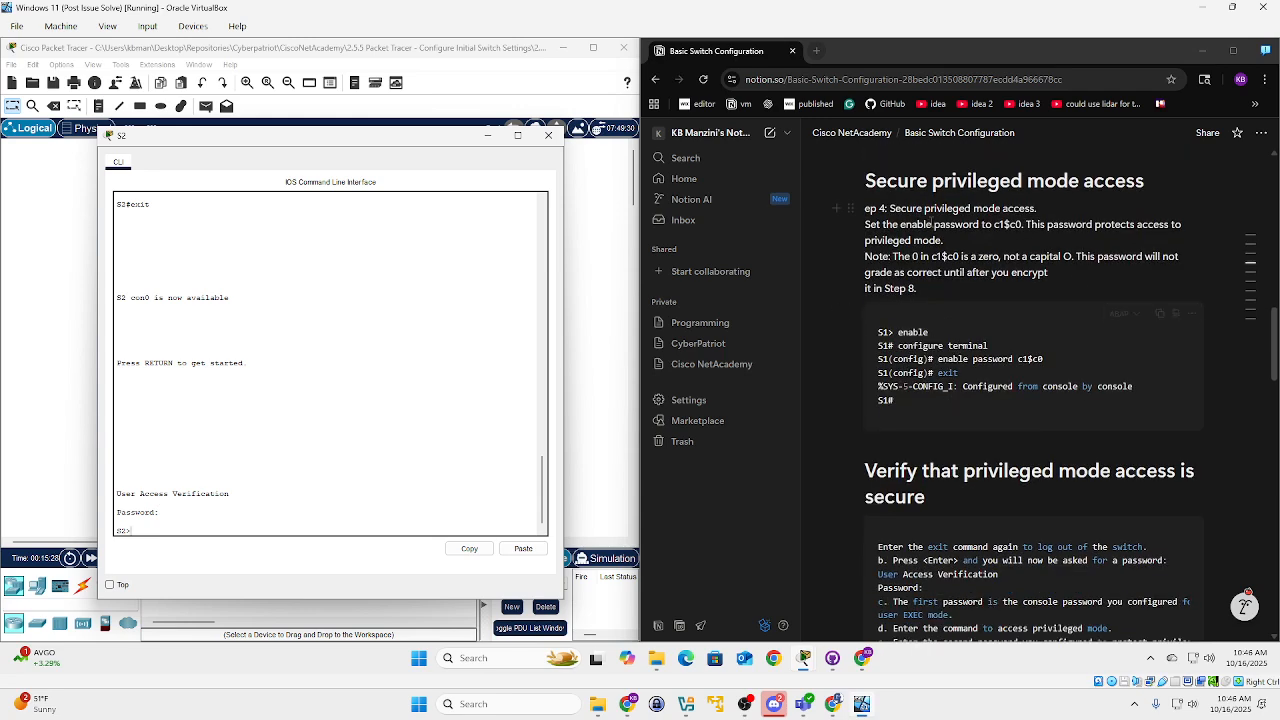
{"action": "left_click", "coordinate": [866, 208]}
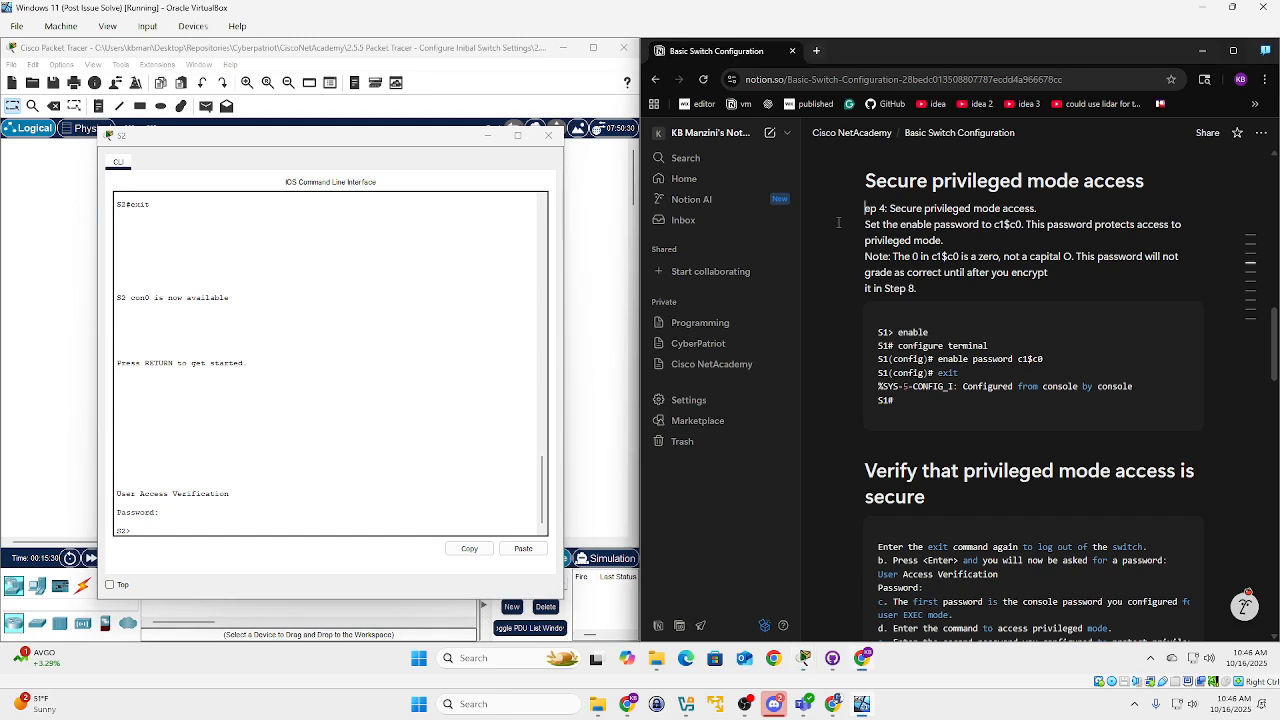
{"action": "type", "text": "Ste"}
{"action": "key", "text": "BackSpace"}
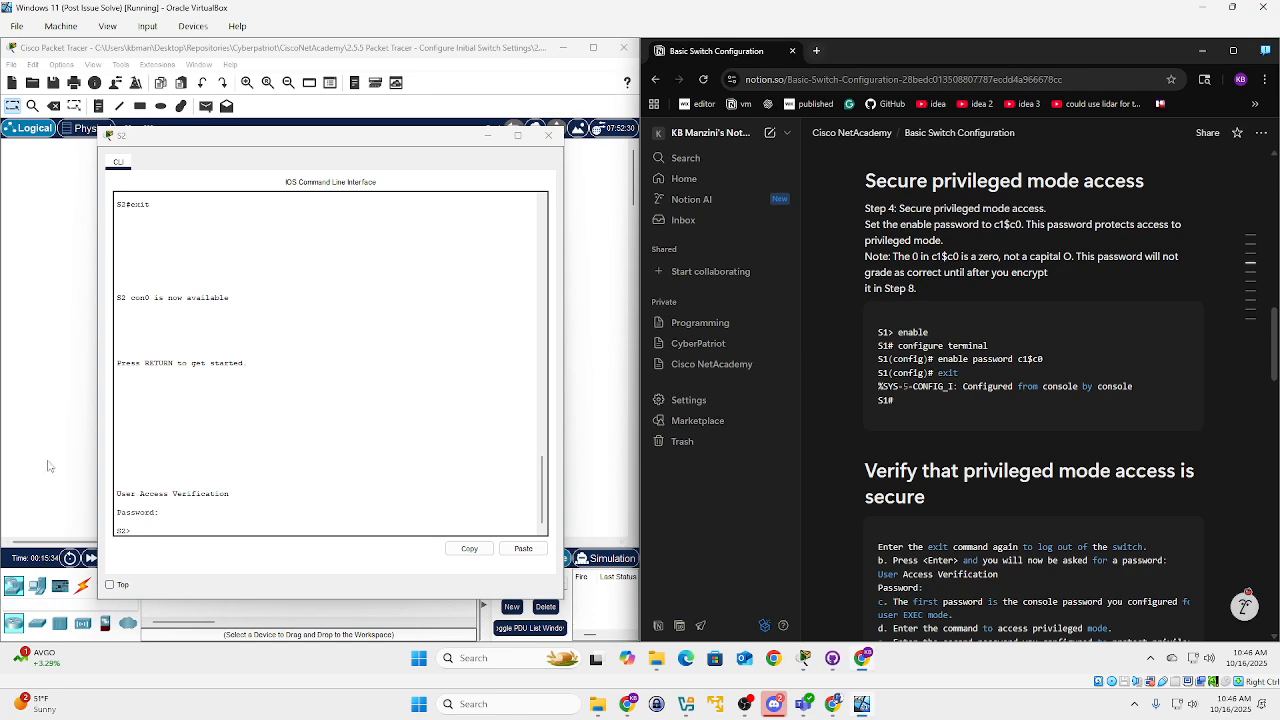
On S2, run enable and config t, set an enable password, then exit to S2#.
{"action": "left_click", "coordinate": [178, 526]}
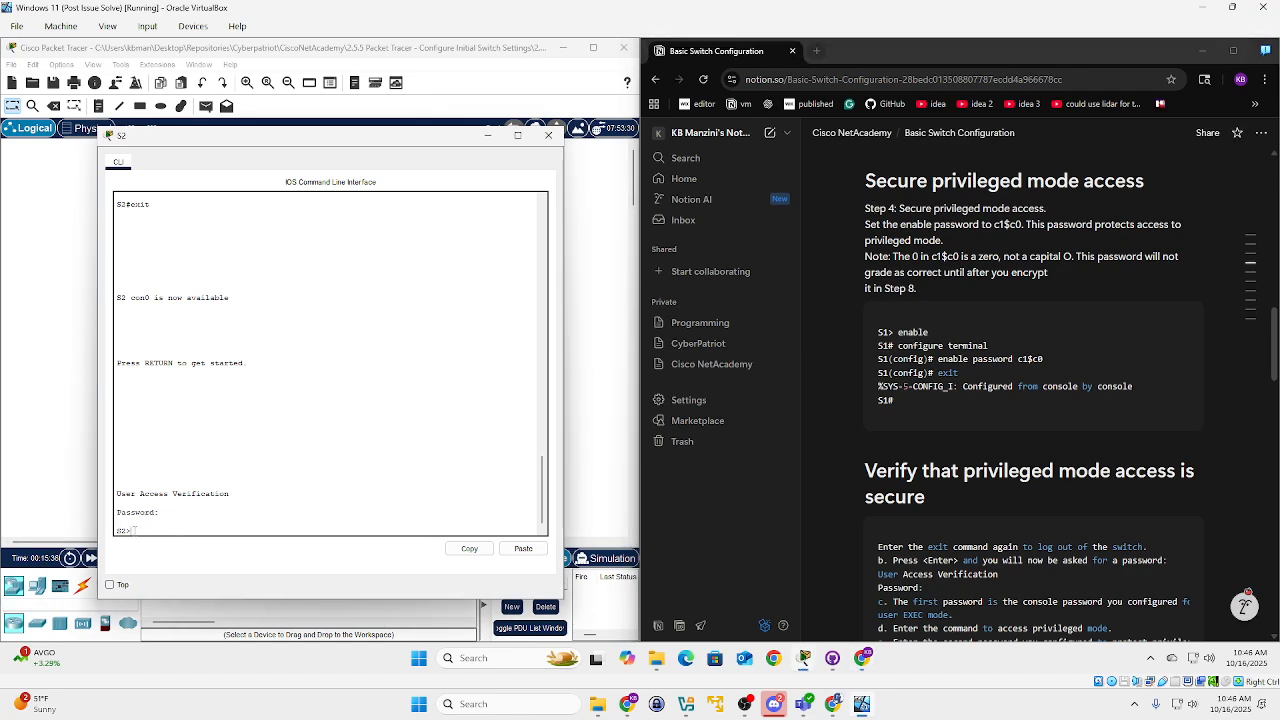
{"action": "left_click", "coordinate": [935, 307]}
{"action": "type", "text": "enable"}
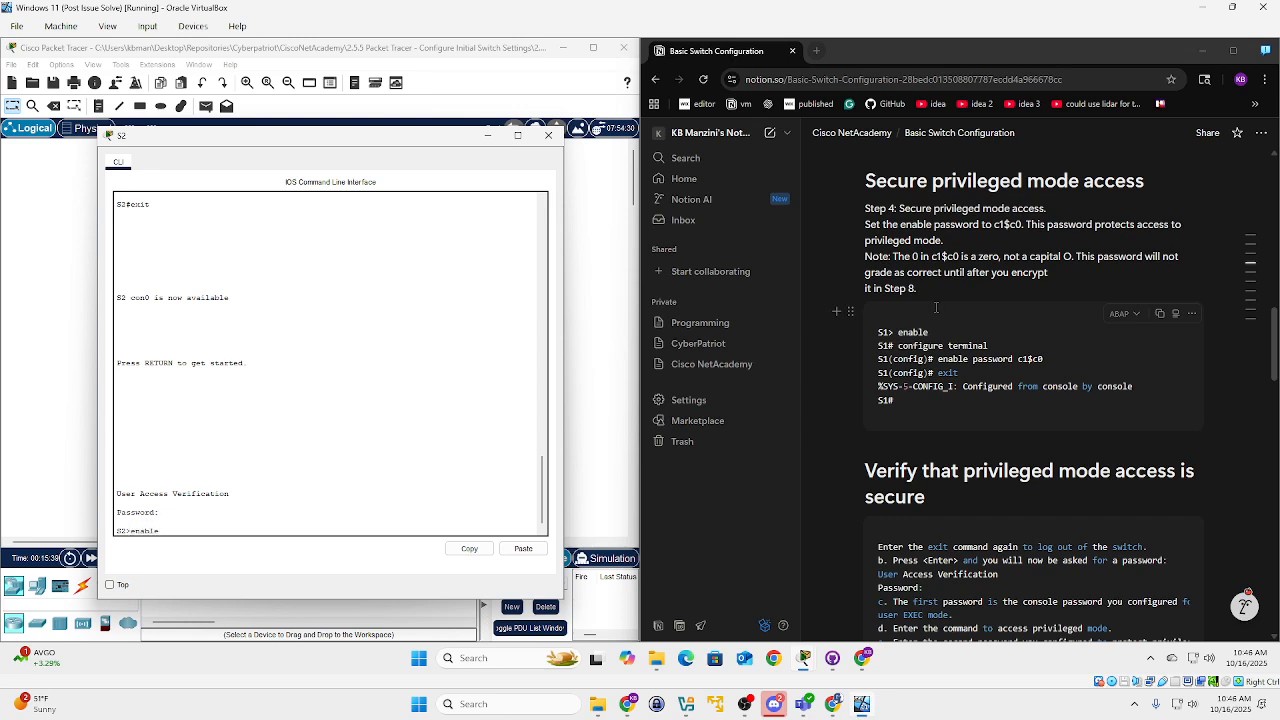
{"action": "key", "text": "Return"}
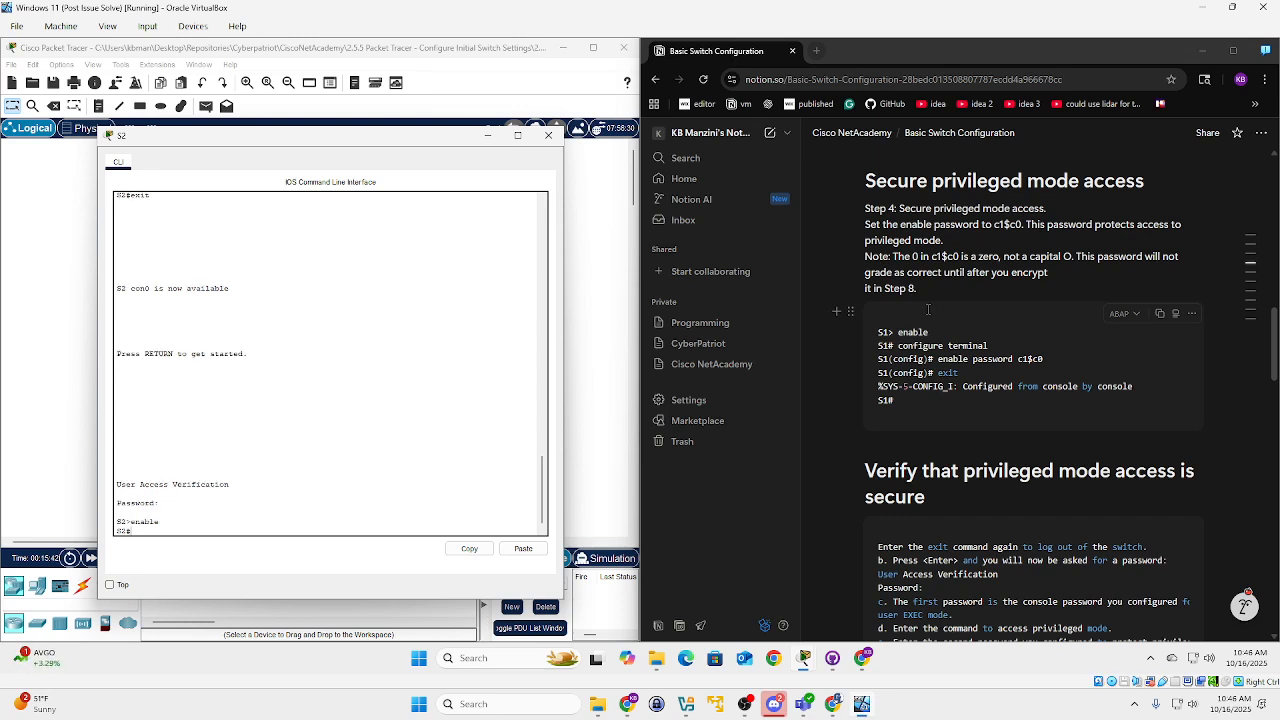
{"action": "type", "text": "onfig t"}
{"action": "key", "text": "Return"}
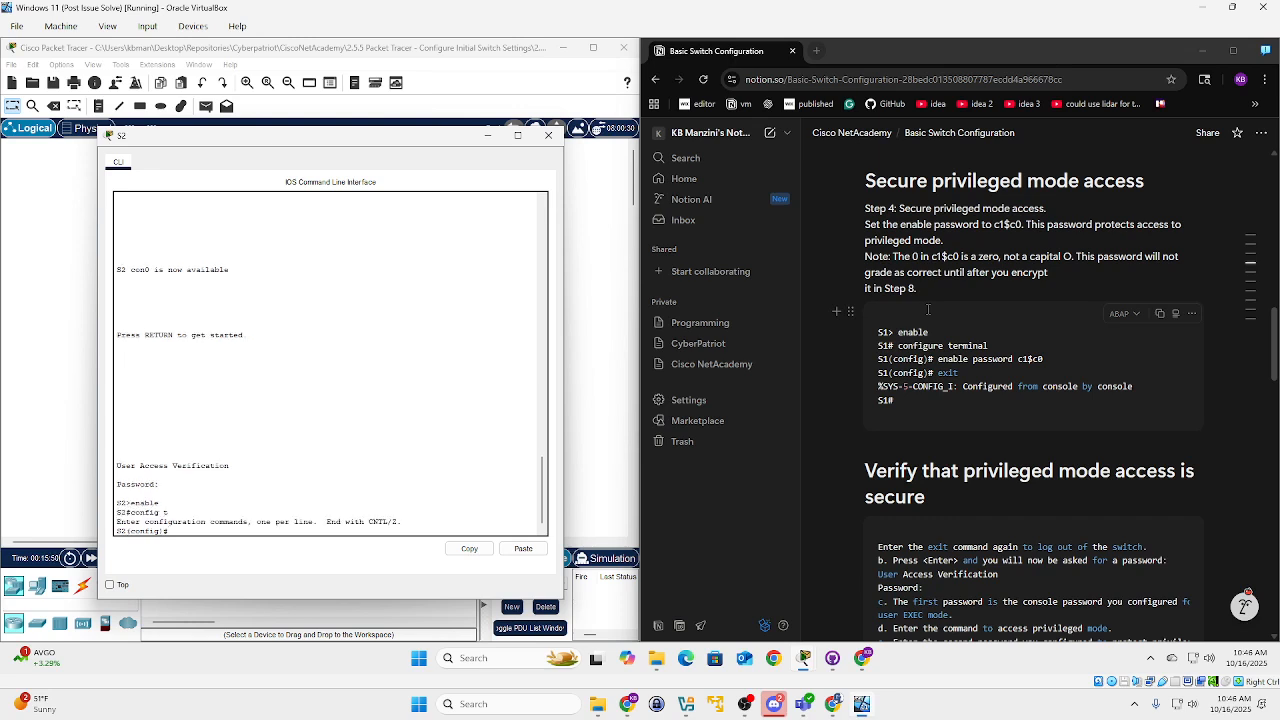
{"action": "type", "text": "enable password c1$c0"}
{"action": "key", "text": "Return"}
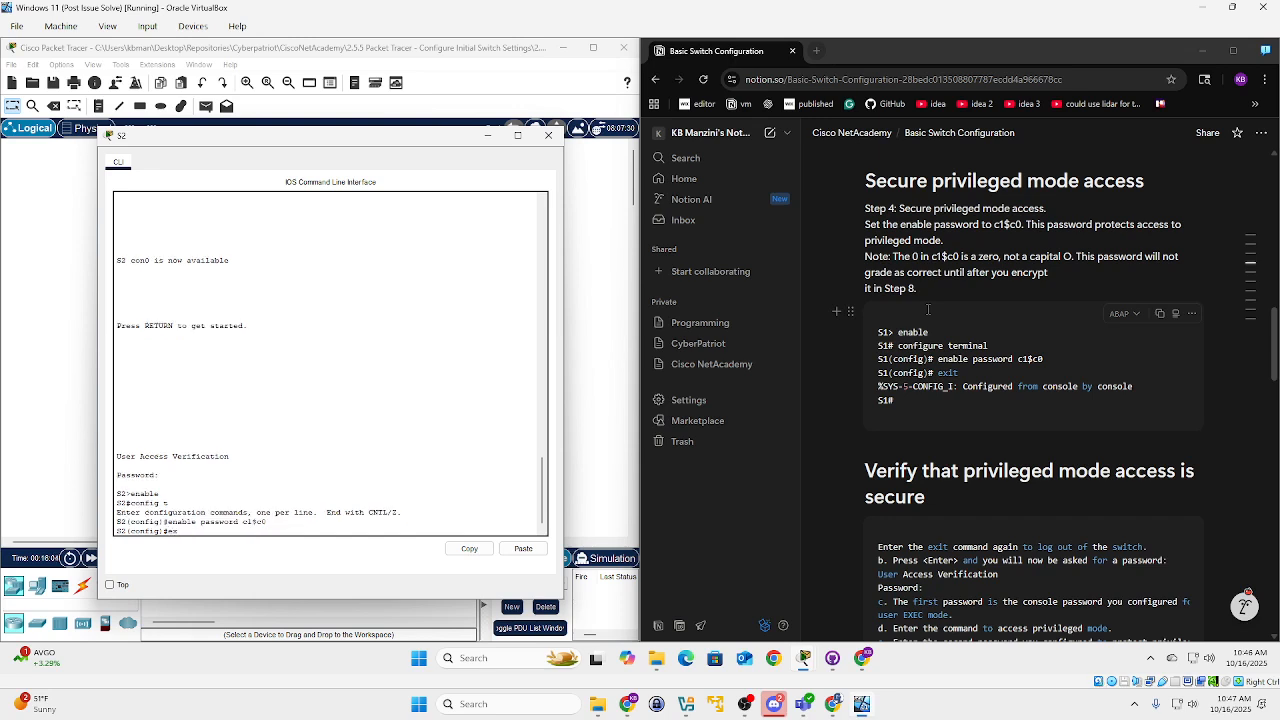
{"action": "type", "text": "exit"}
{"action": "key", "text": "Return"}
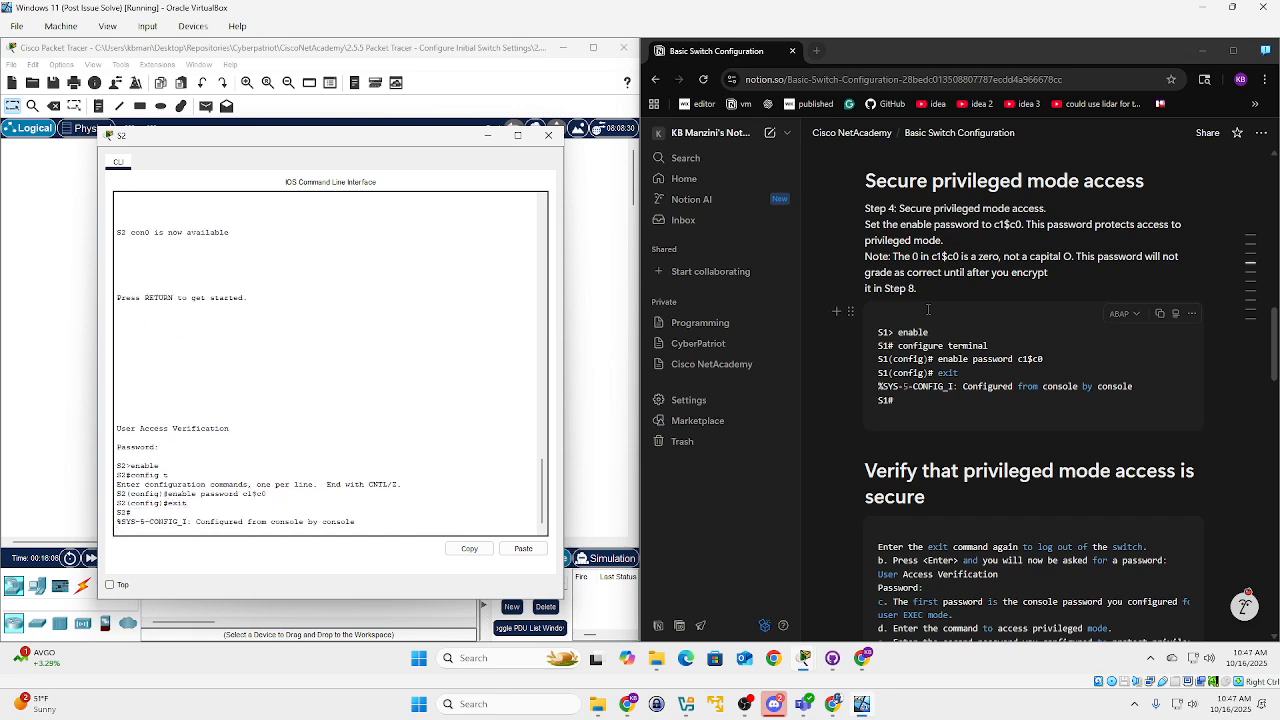
{"action": "key", "text": "Return"}
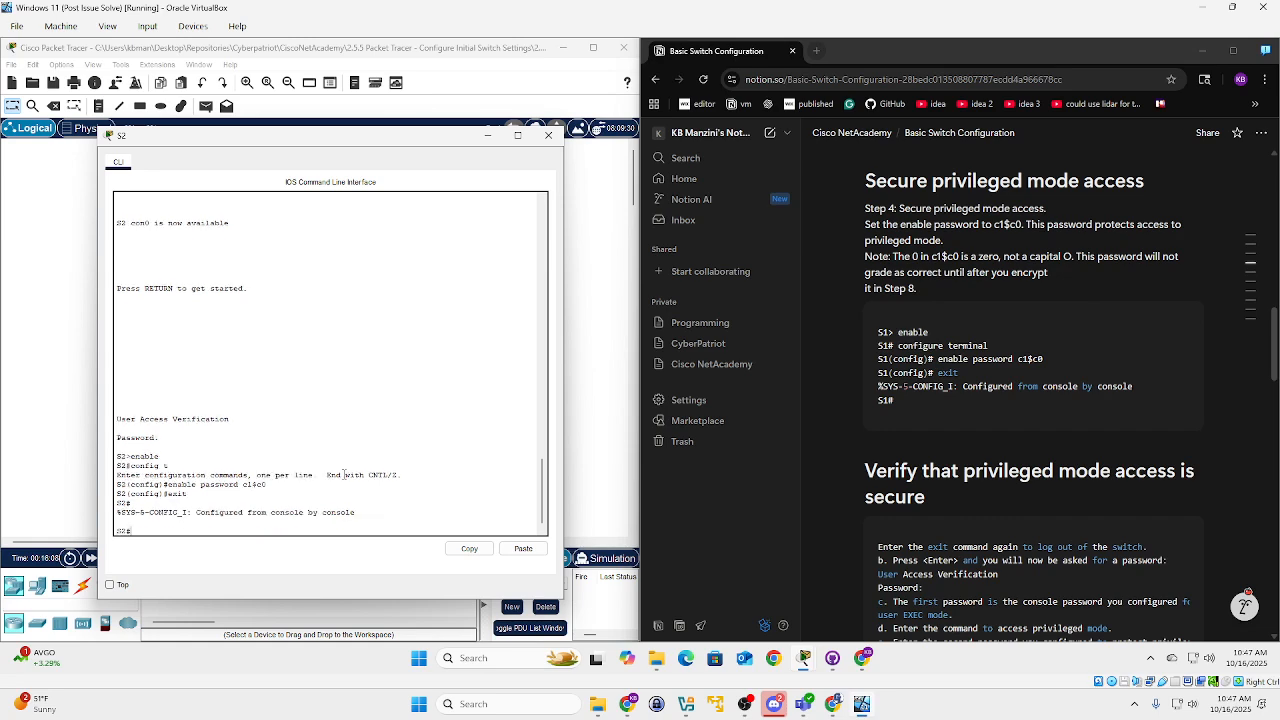
Log out of S2 and log back in with the console password.
{"action": "scroll", "coordinate": [965, 415], "scroll_direction": "down", "scroll_amount": 2}
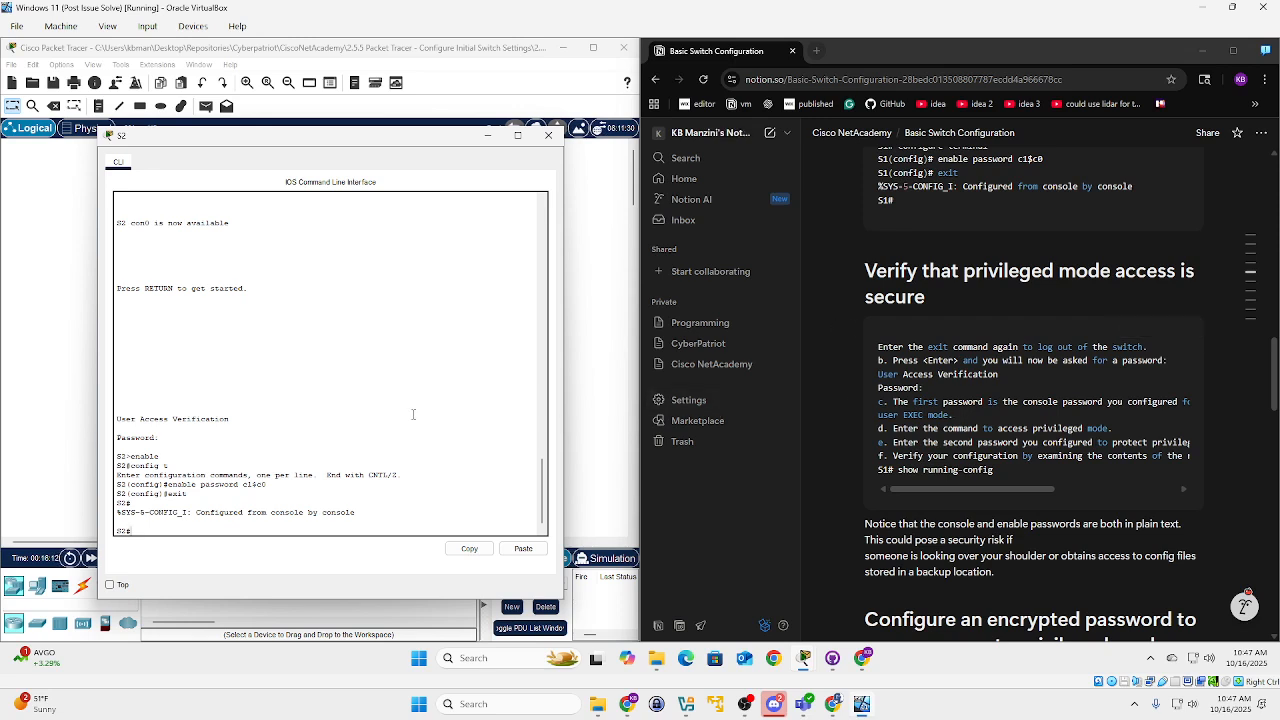
{"action": "type", "text": "exit"}
{"action": "key", "text": "Return"}
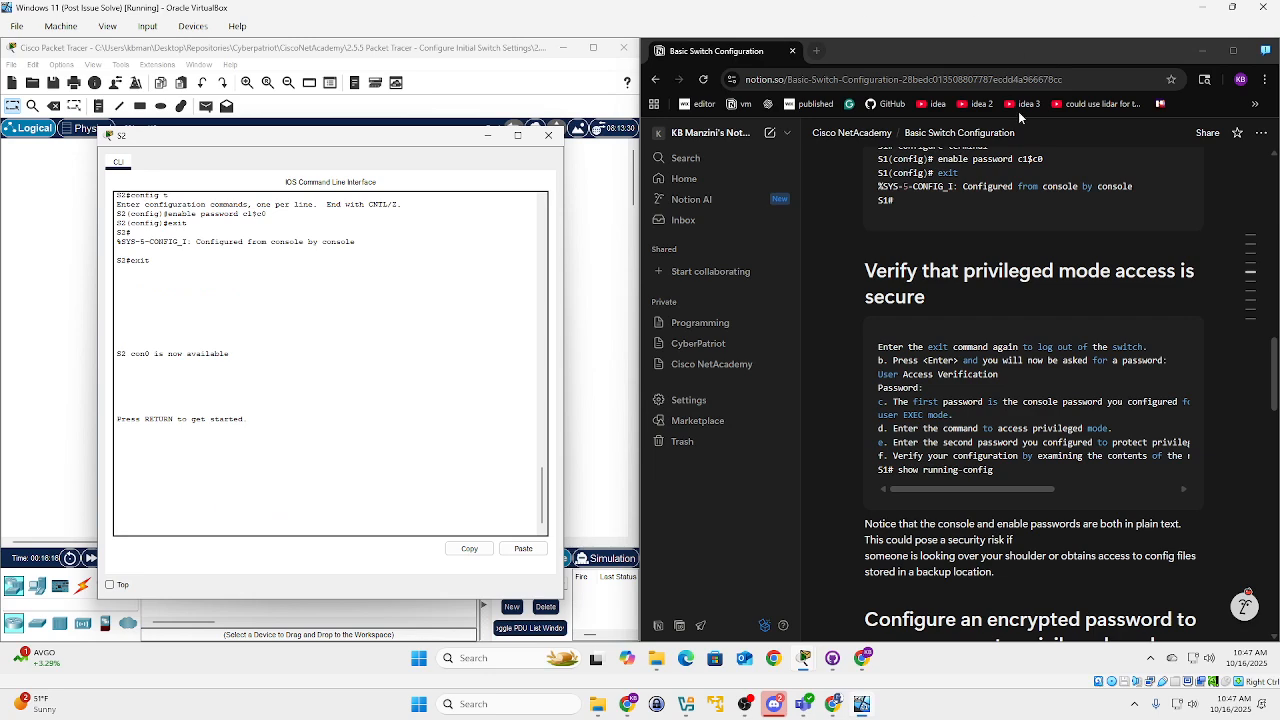
{"action": "left_click_drag", "start_coordinate": [960, 270], "coordinate": [928, 297]}
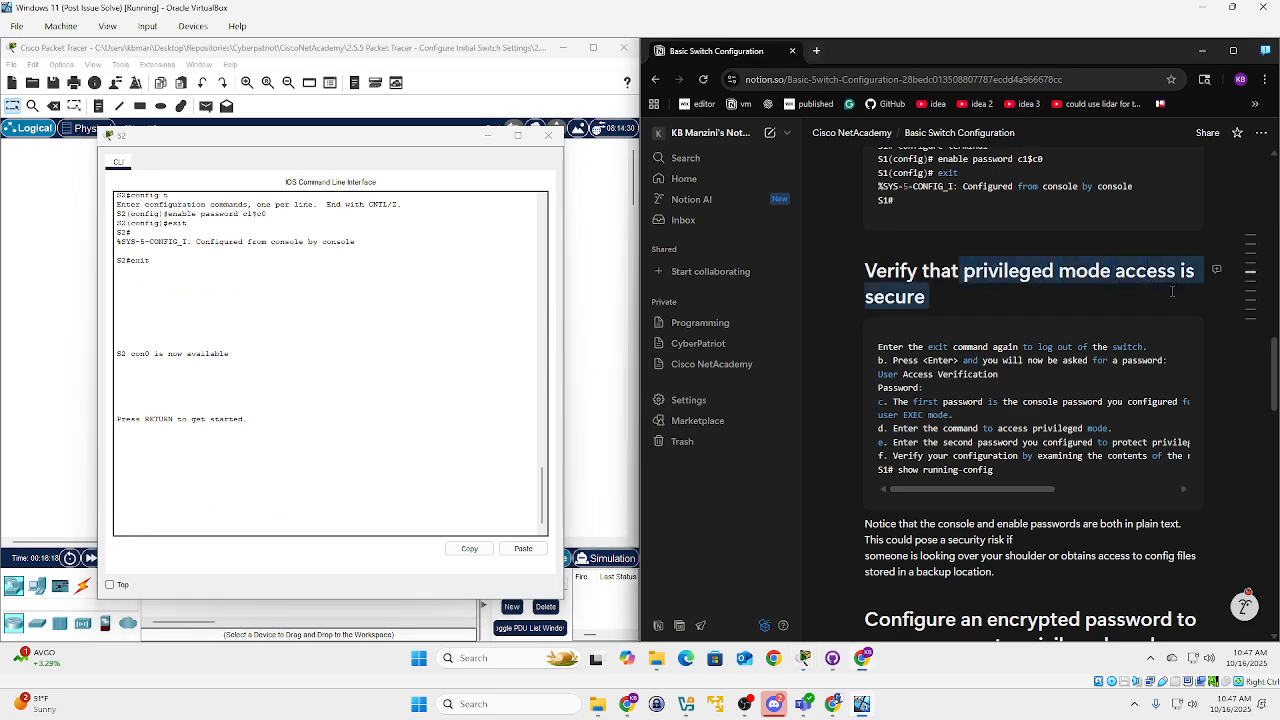
{"action": "left_click", "coordinate": [928, 297]}
{"action": "left_click", "coordinate": [206, 504]}
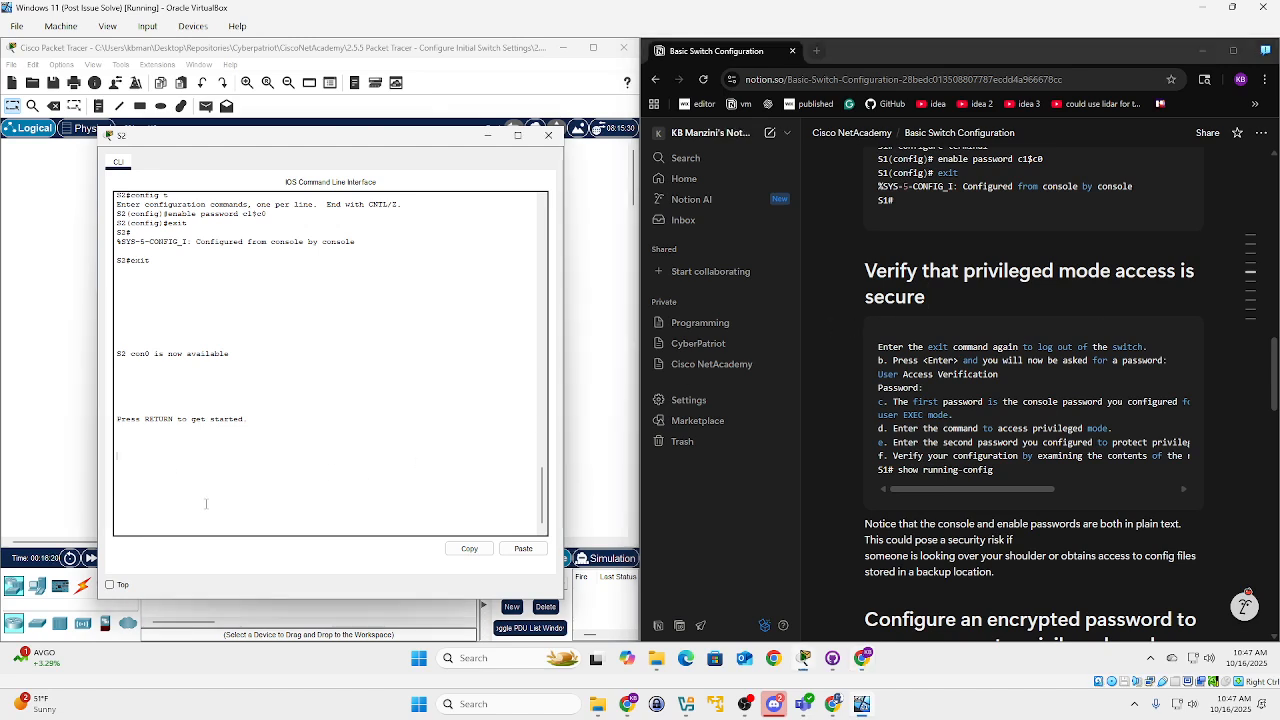
{"action": "key", "text": "Return"}
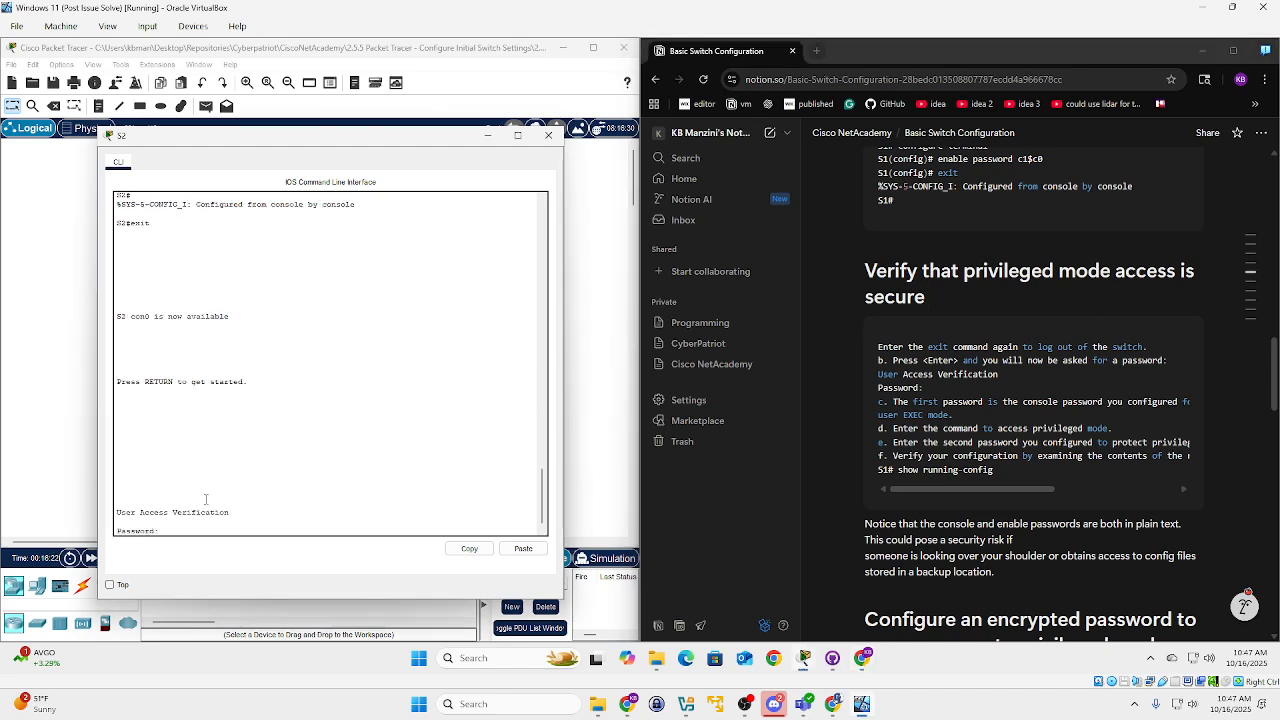
{"action": "key", "text": "Return"}
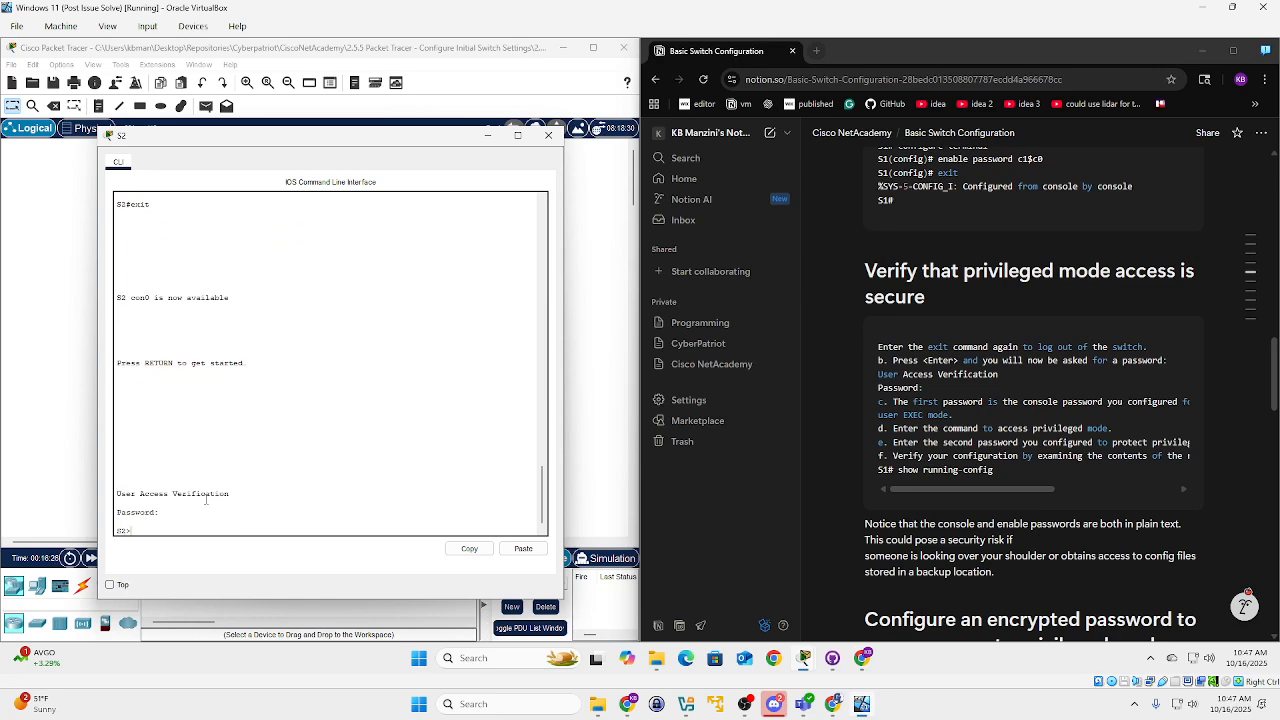
Run enable and supply the enable password to reach the S2# prompt.
{"action": "type", "text": "enable"}
{"action": "key", "text": "Return"}
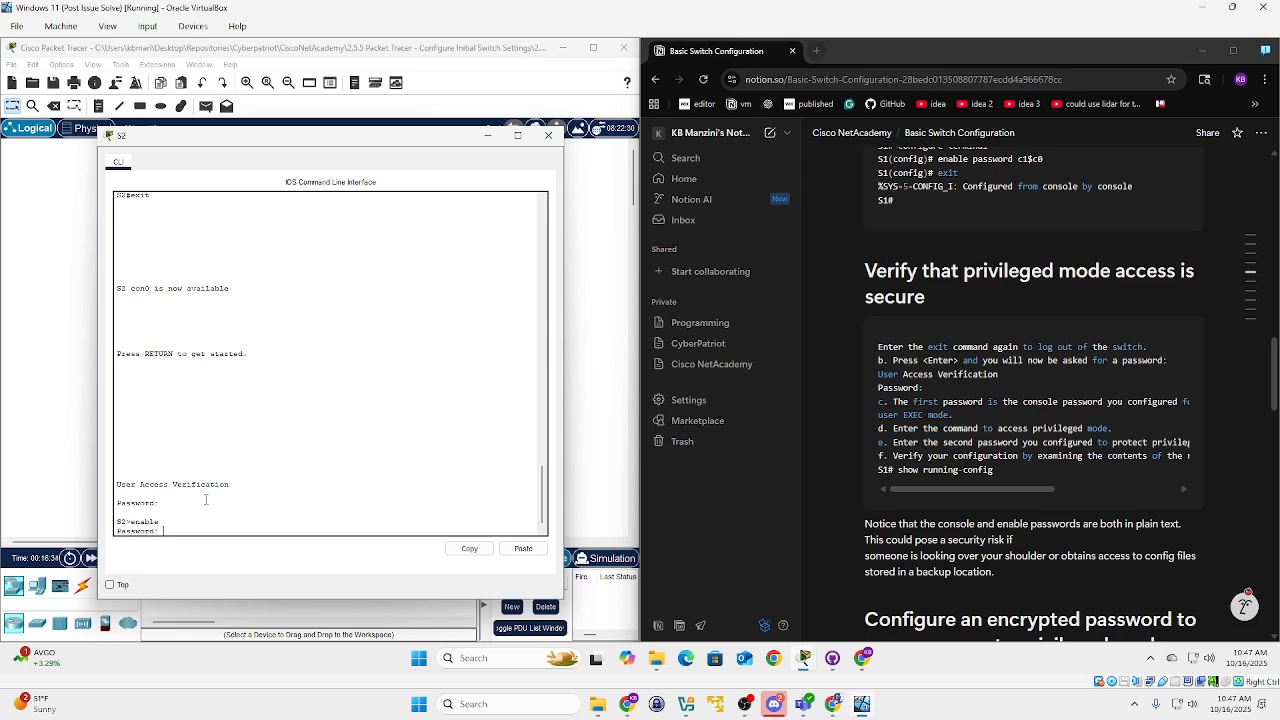
{"action": "key", "text": "Return"}
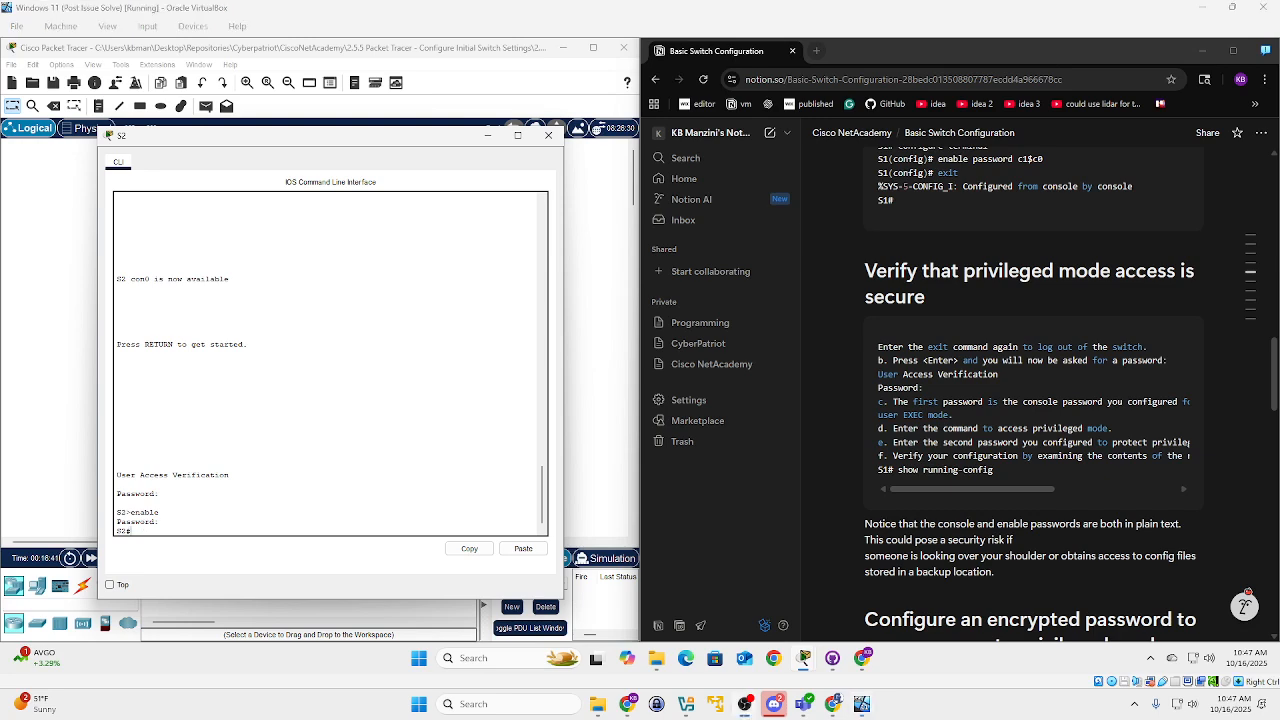
{"action": "scroll", "coordinate": [993, 470], "scroll_direction": "down", "scroll_amount": 4}
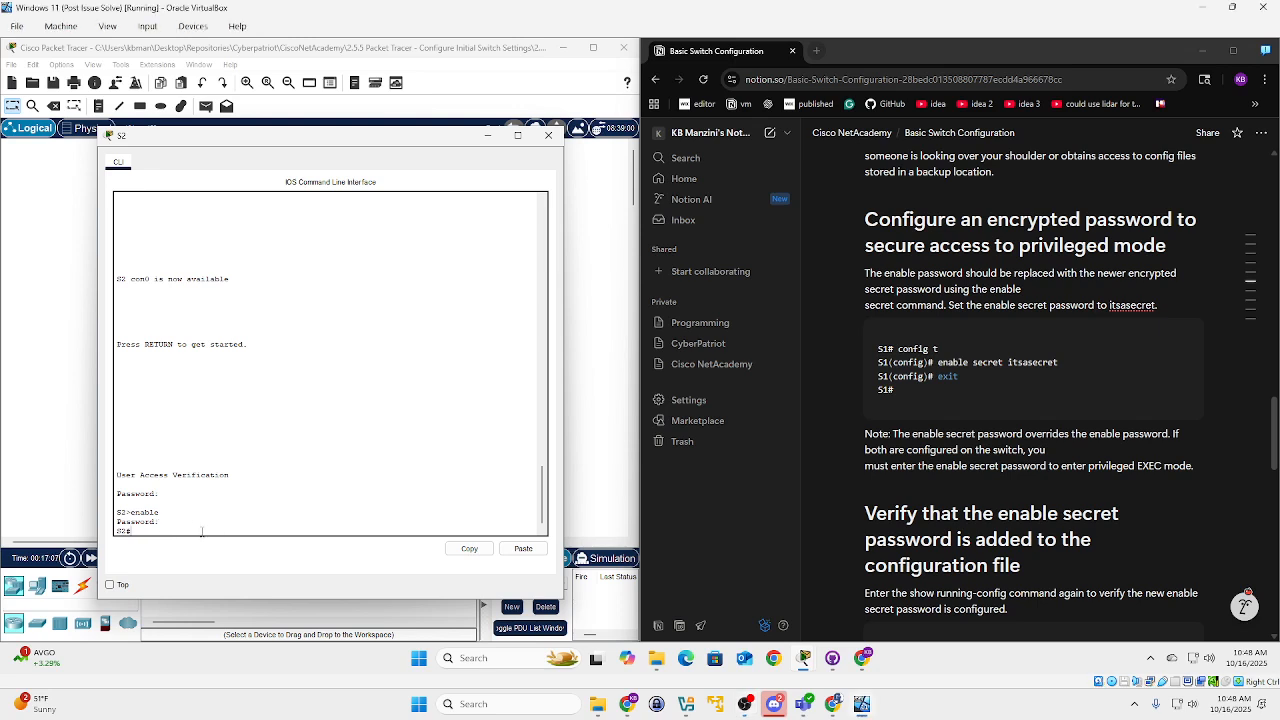
In config t, set an enable secret password on S2, then exit.
{"action": "type", "text": "config t"}
{"action": "key", "text": "Return"}
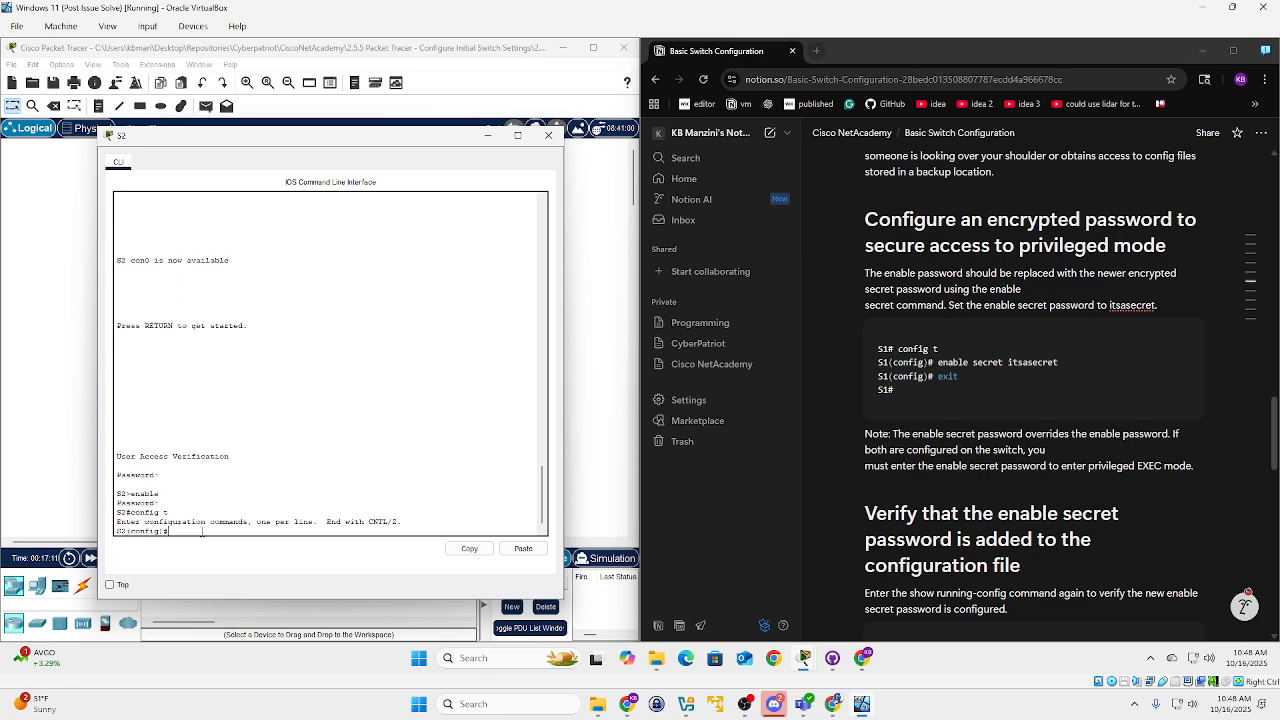
{"action": "type", "text": "enable secret itsasecret"}
{"action": "key", "text": "Return"}
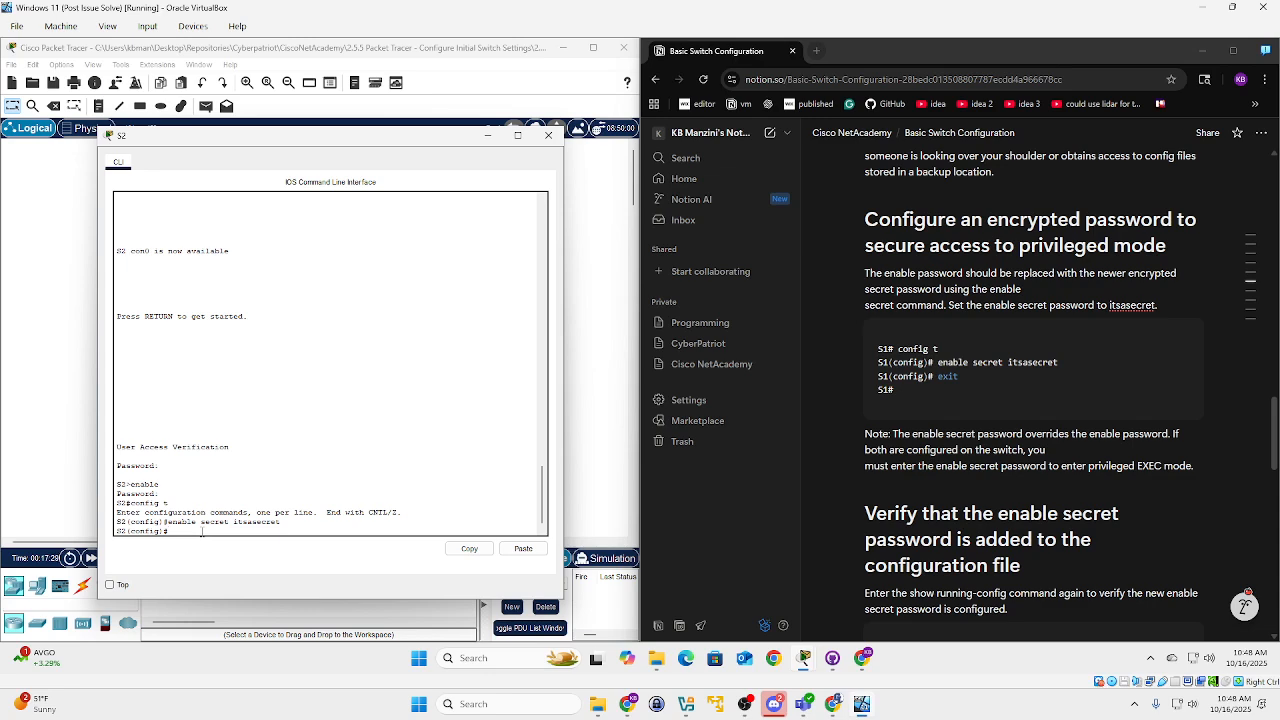
{"action": "type", "text": "exit"}
{"action": "key", "text": "Return"}
{"action": "key", "text": "Return"}
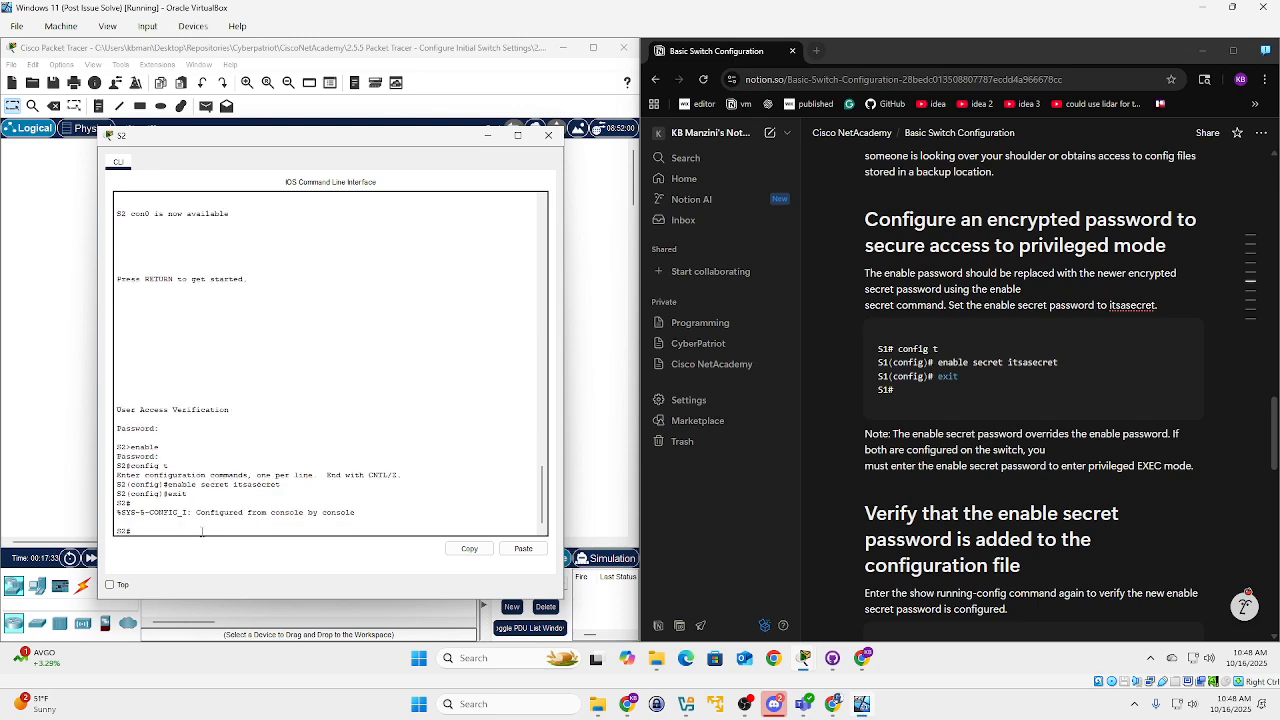
Place the cursor at the end of the note paragraph in Notion.
{"action": "left_click", "coordinate": [924, 450]}
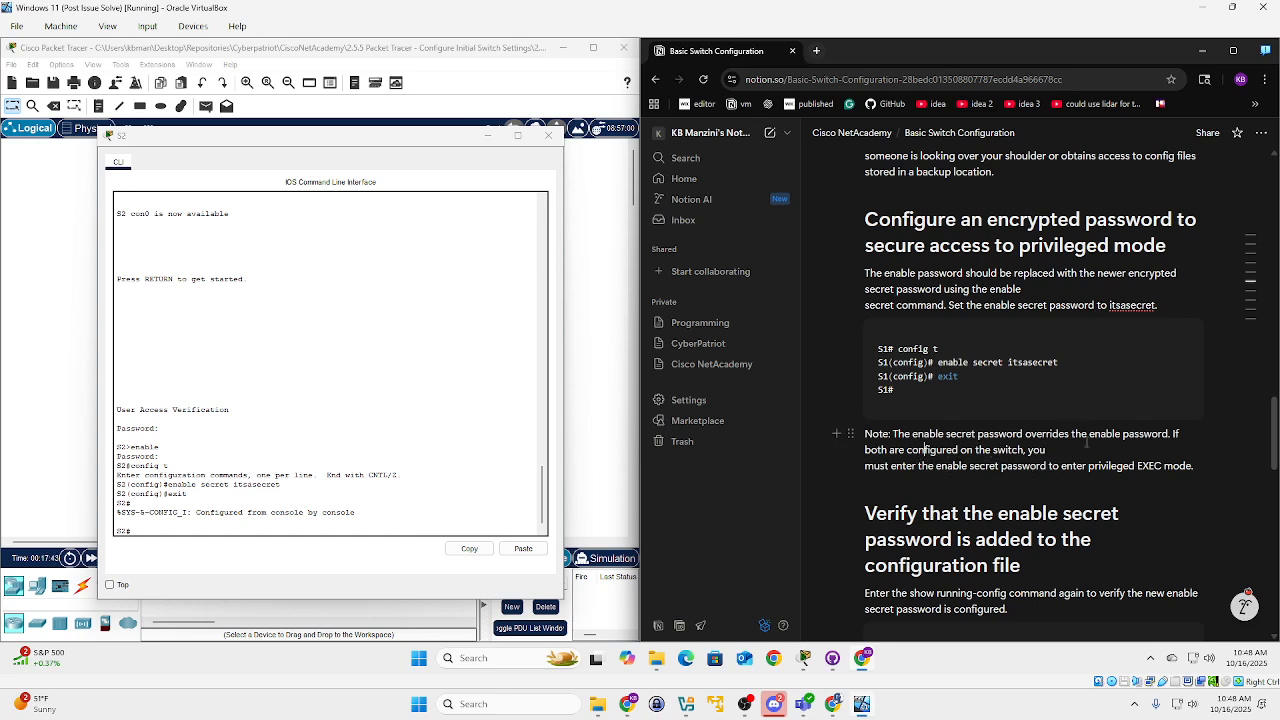
{"action": "key", "text": "Down"}
{"action": "key", "text": "End"}
Remove the stray text from the Notion note and end it with a period.
{"action": "scroll", "coordinate": [1050, 420], "scroll_direction": "down", "scroll_amount": 2}
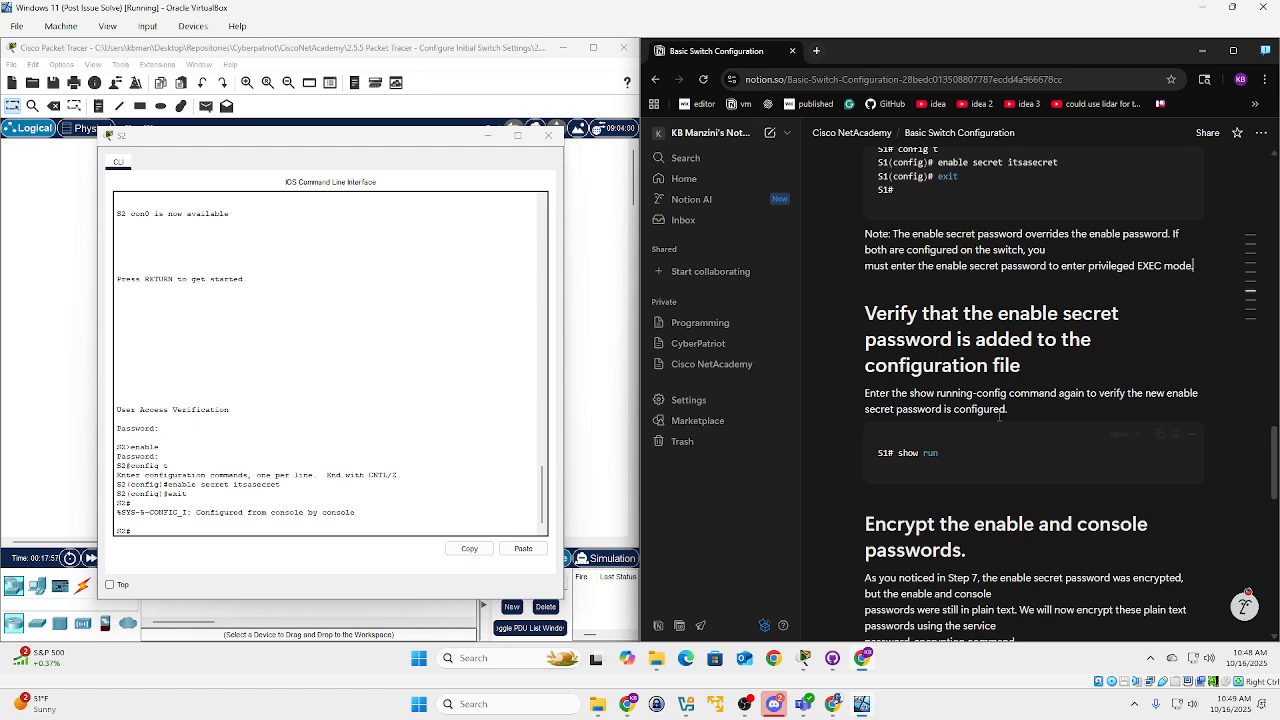
{"action": "type", "text": "show"}
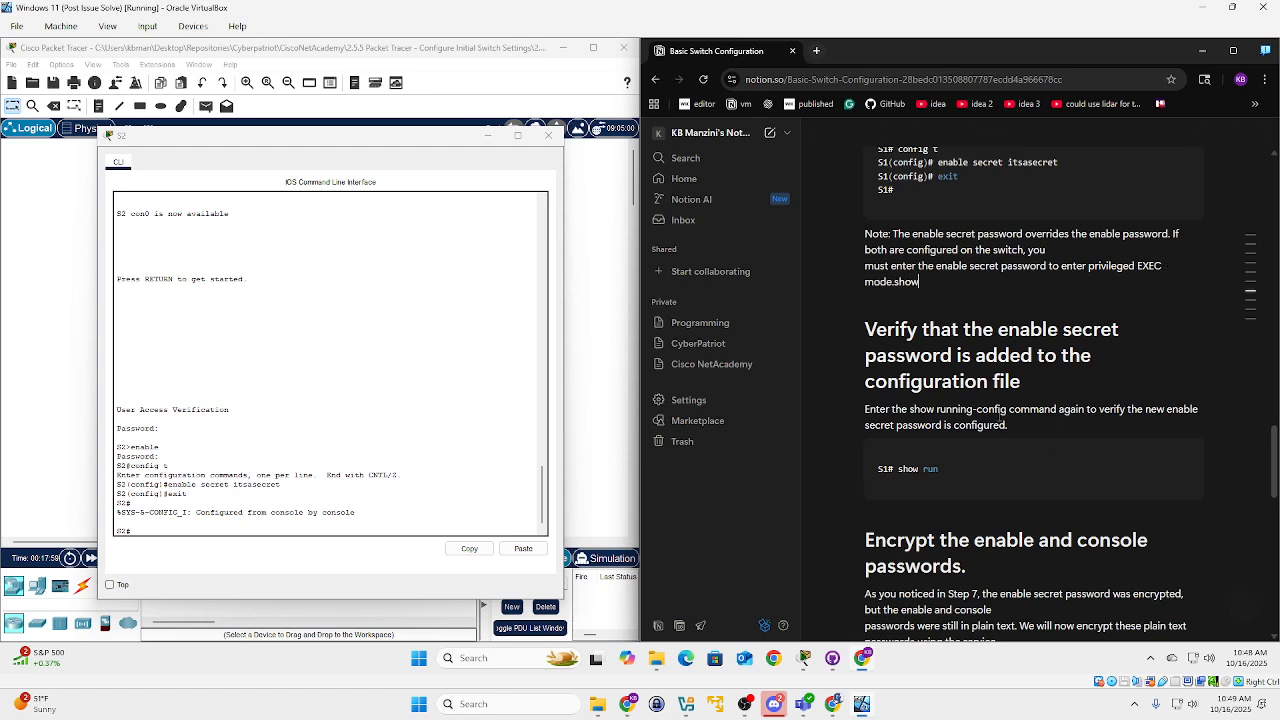
{"action": "key", "text": "BackSpace"}
{"action": "key", "text": "BackSpace"}
{"action": "key", "text": "BackSpace"}
{"action": "key", "text": "BackSpace"}
{"action": "key", "text": "BackSpace"}
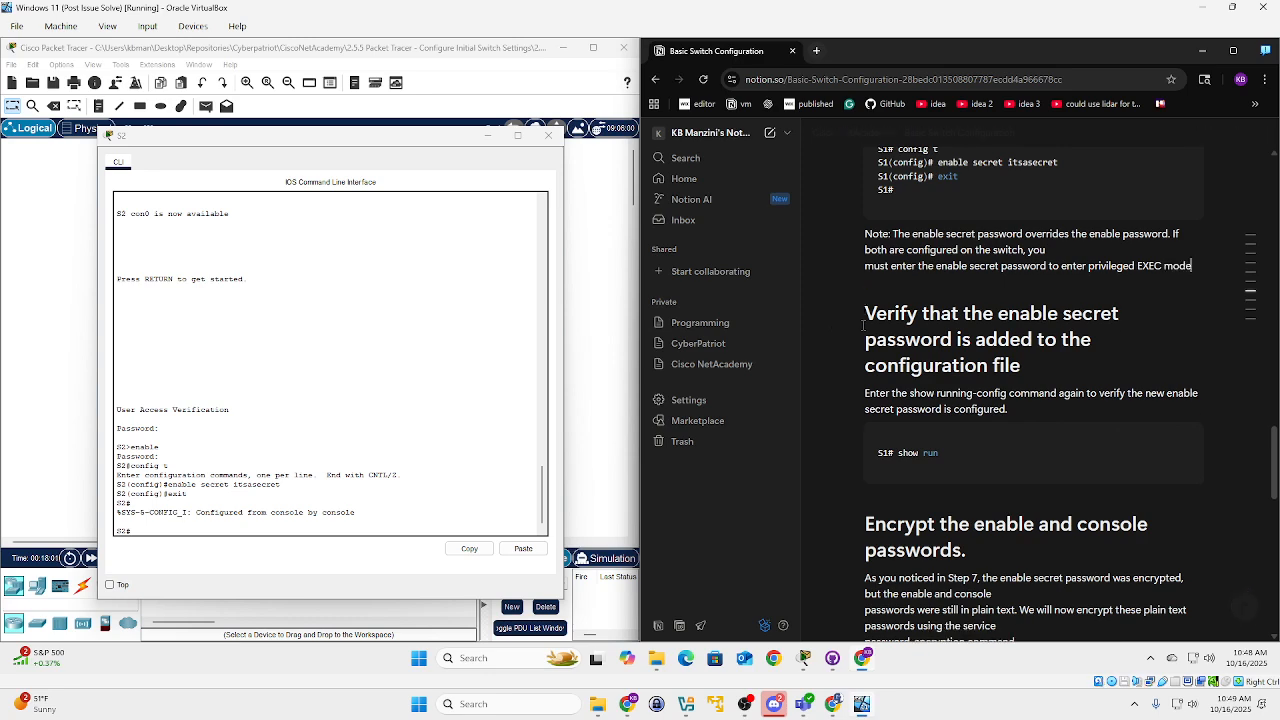
{"action": "type", "text": "."}
Run show run on S2 and page through the running configuration output.
{"action": "left_click", "coordinate": [174, 529]}
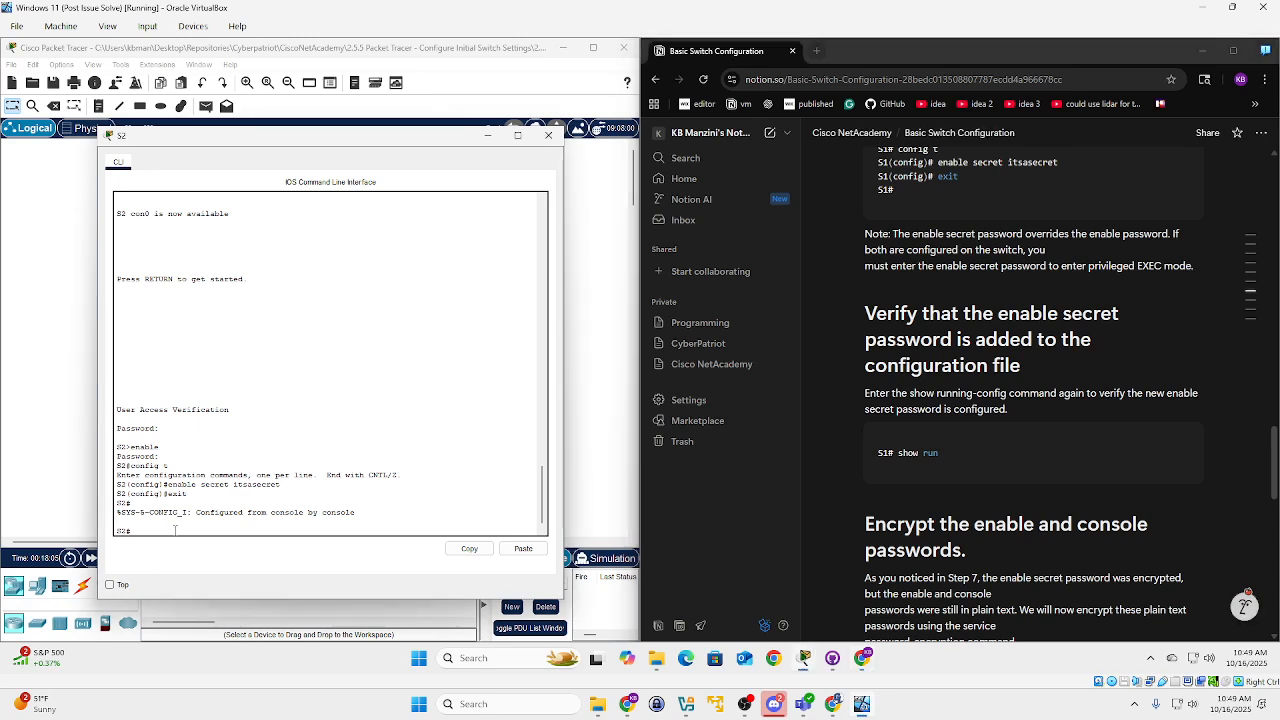
{"action": "type", "text": "show run"}
{"action": "key", "text": "Return"}
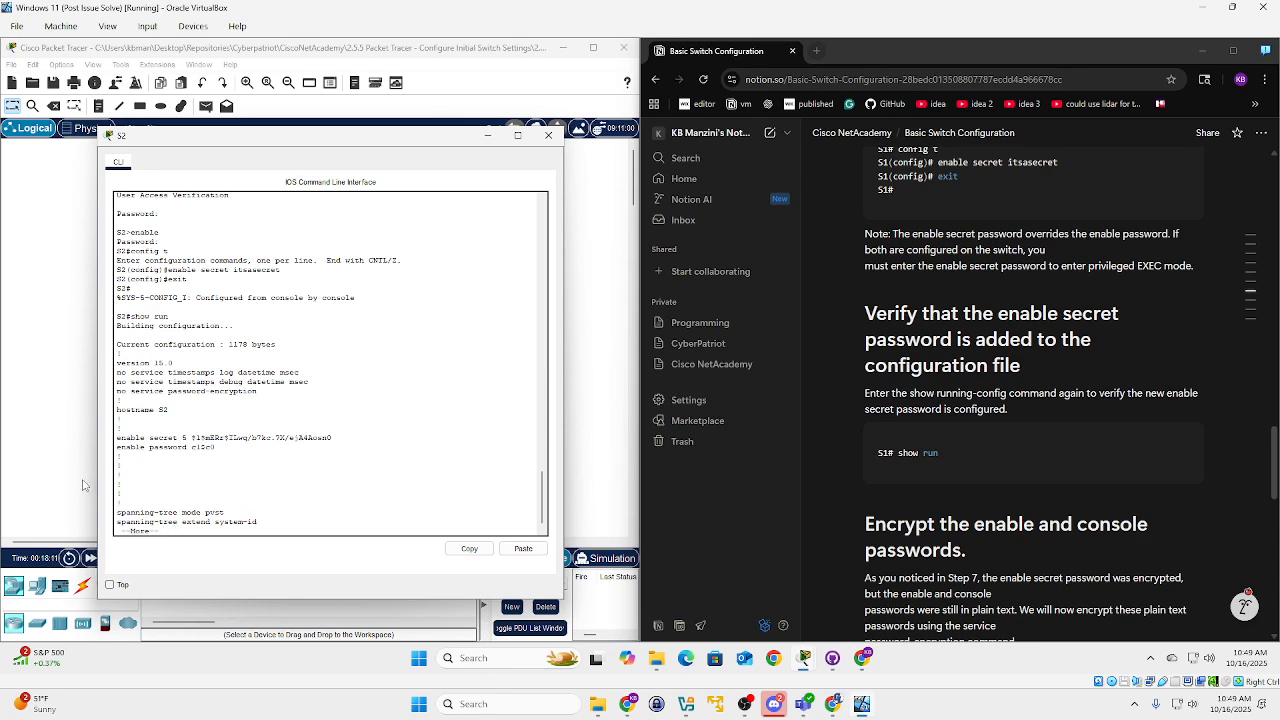
{"action": "key", "text": "space"}
{"action": "key", "text": "space"}
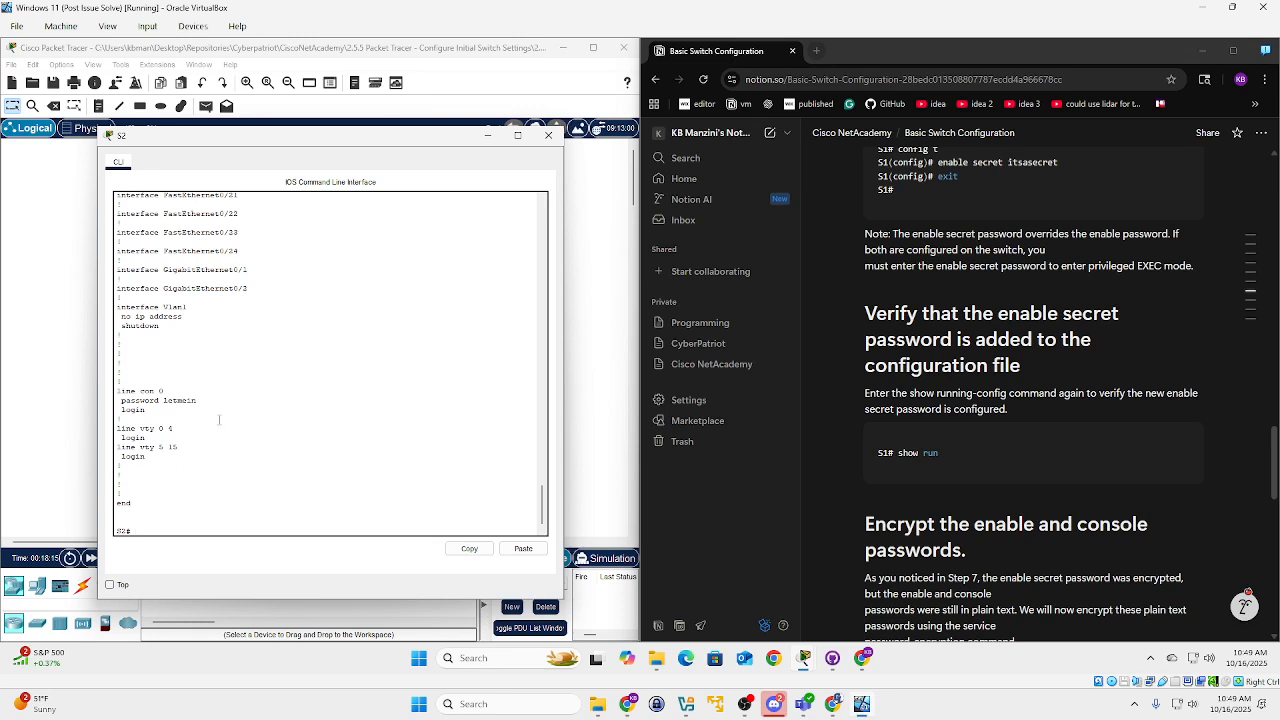
{"action": "scroll", "coordinate": [162, 400], "scroll_direction": "up", "scroll_amount": 1}
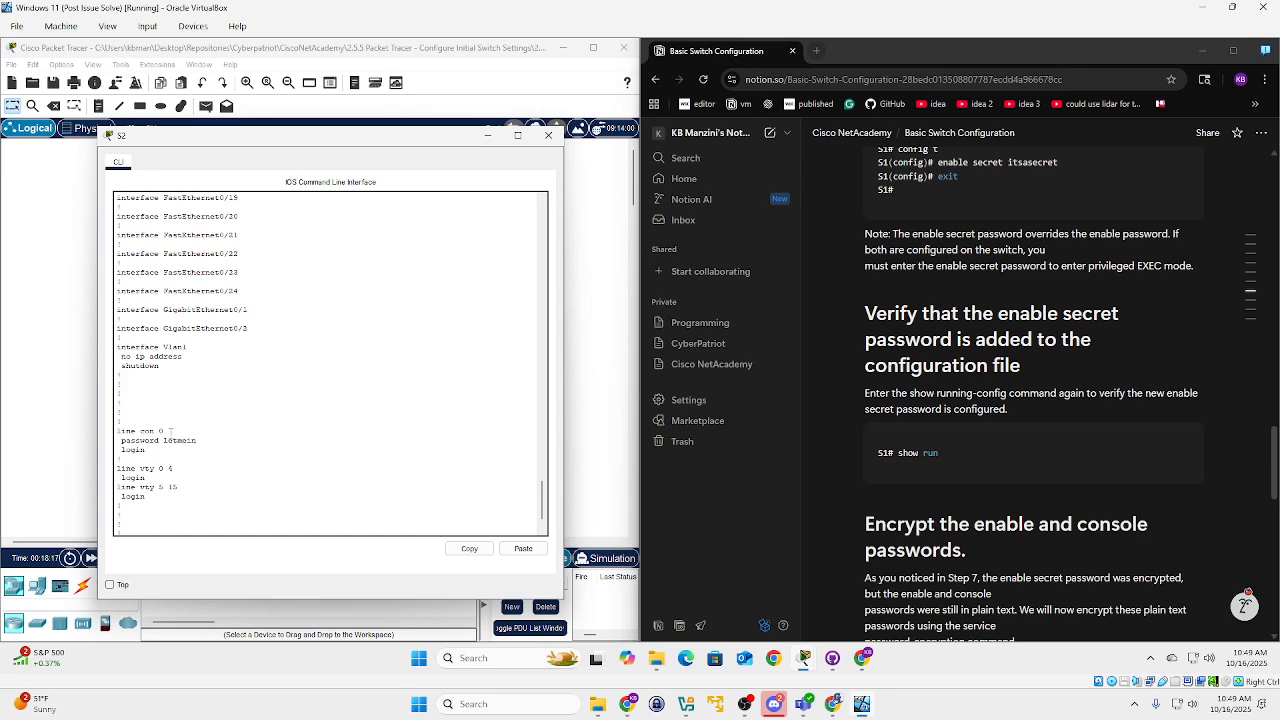
{"action": "scroll", "coordinate": [203, 440], "scroll_direction": "up", "scroll_amount": 10}
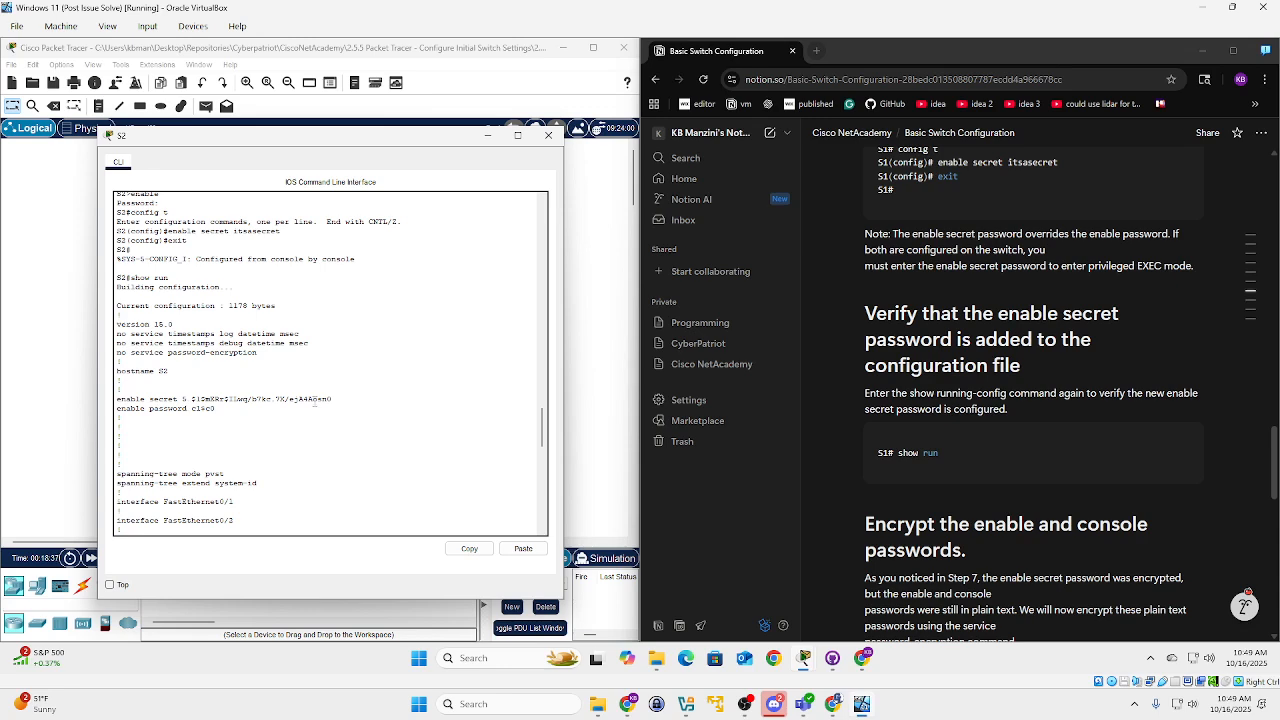
{"action": "scroll", "coordinate": [338, 427], "scroll_direction": "down", "scroll_amount": 15}
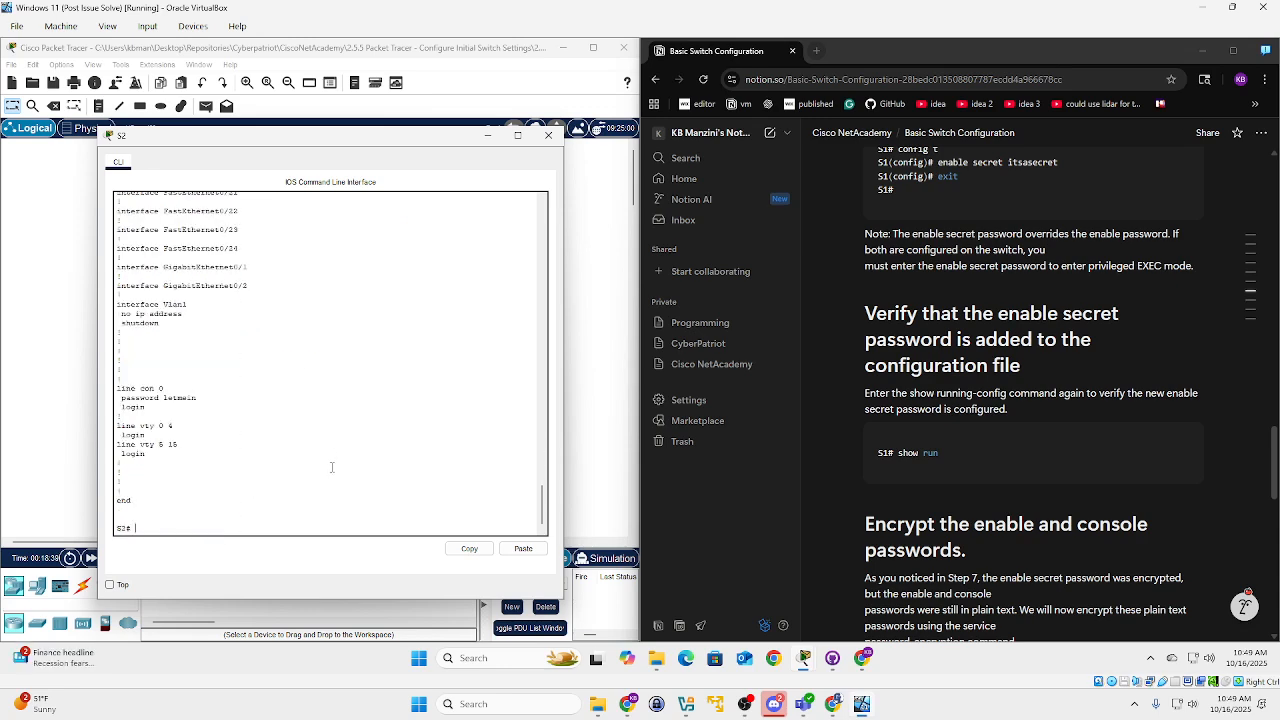
Enable service password-encryption on S2 in global configuration mode, with the CLI full screen.
{"action": "scroll", "coordinate": [877, 473], "scroll_direction": "down", "scroll_amount": 5}
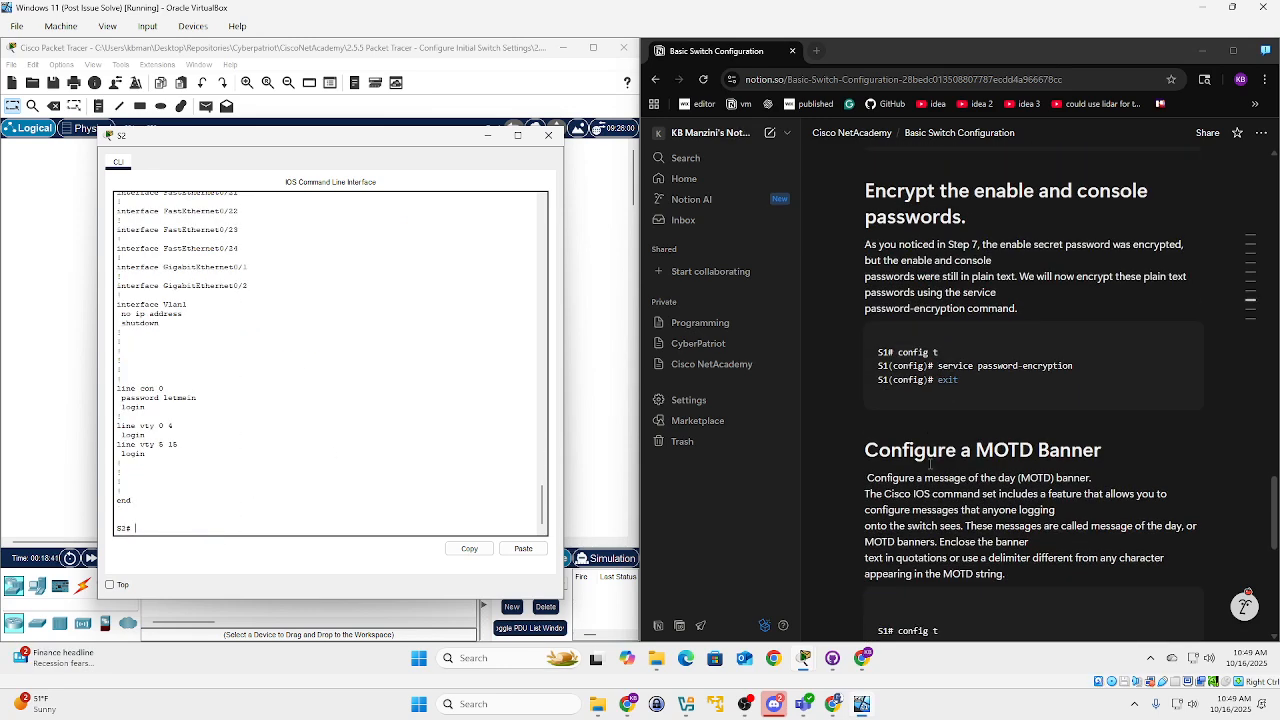
{"action": "left_click", "coordinate": [145, 530]}
{"action": "key", "text": "ctrl+f"}
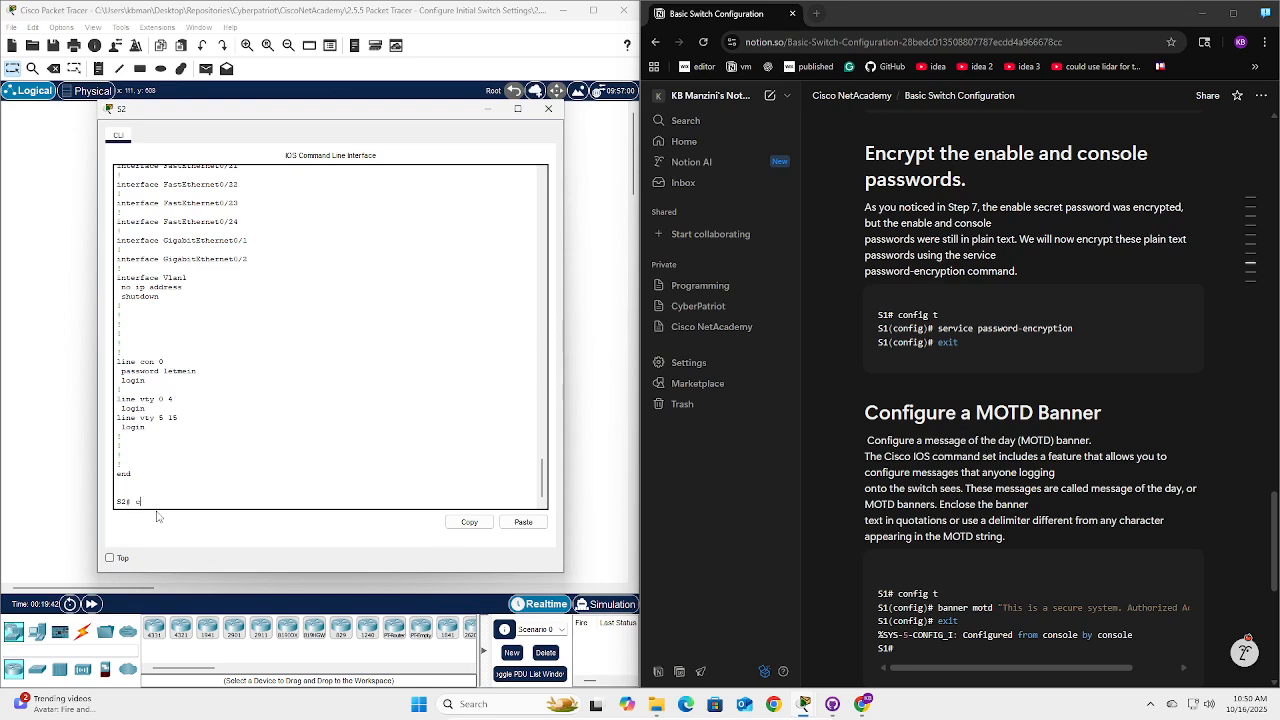
{"action": "type", "text": "onfig t"}
{"action": "key", "text": "Return"}
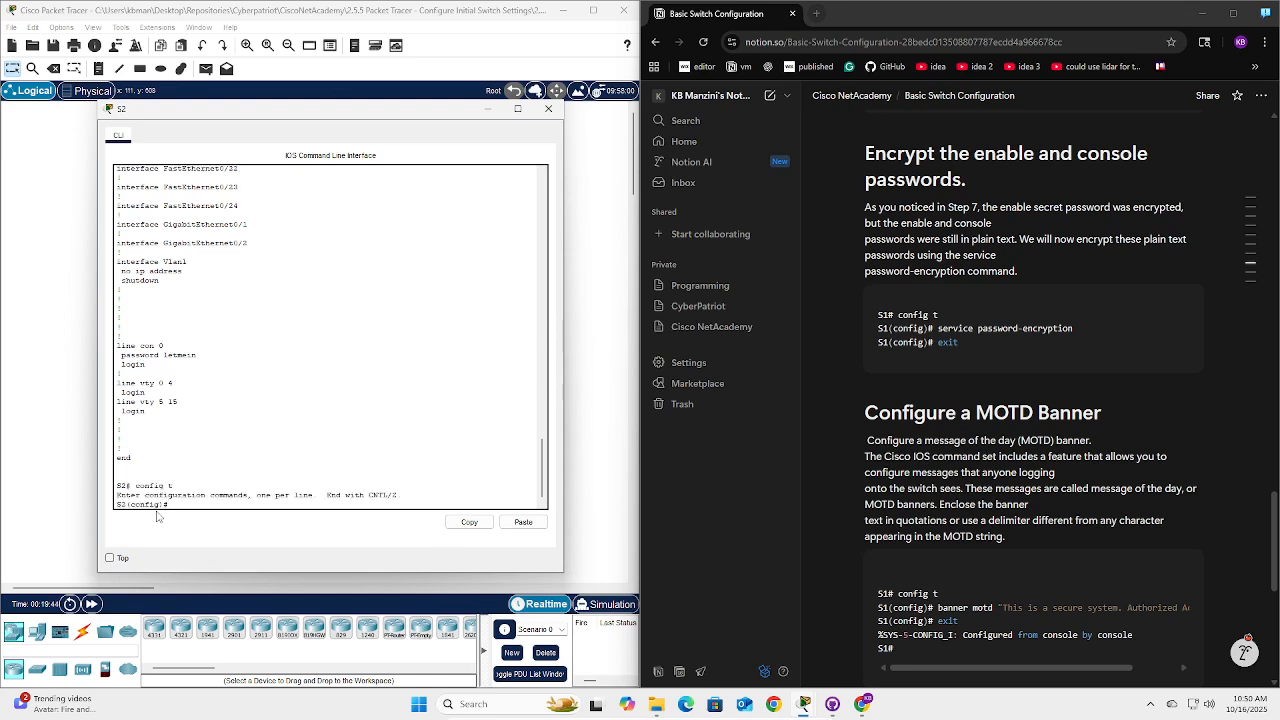
{"action": "type", "text": "servi"}
{"action": "type", "text": "ce password-encryption"}
{"action": "key", "text": "Return"}
Exit configuration mode and page through show run to confirm the type 7 encrypted passwords.
{"action": "type", "text": "exit"}
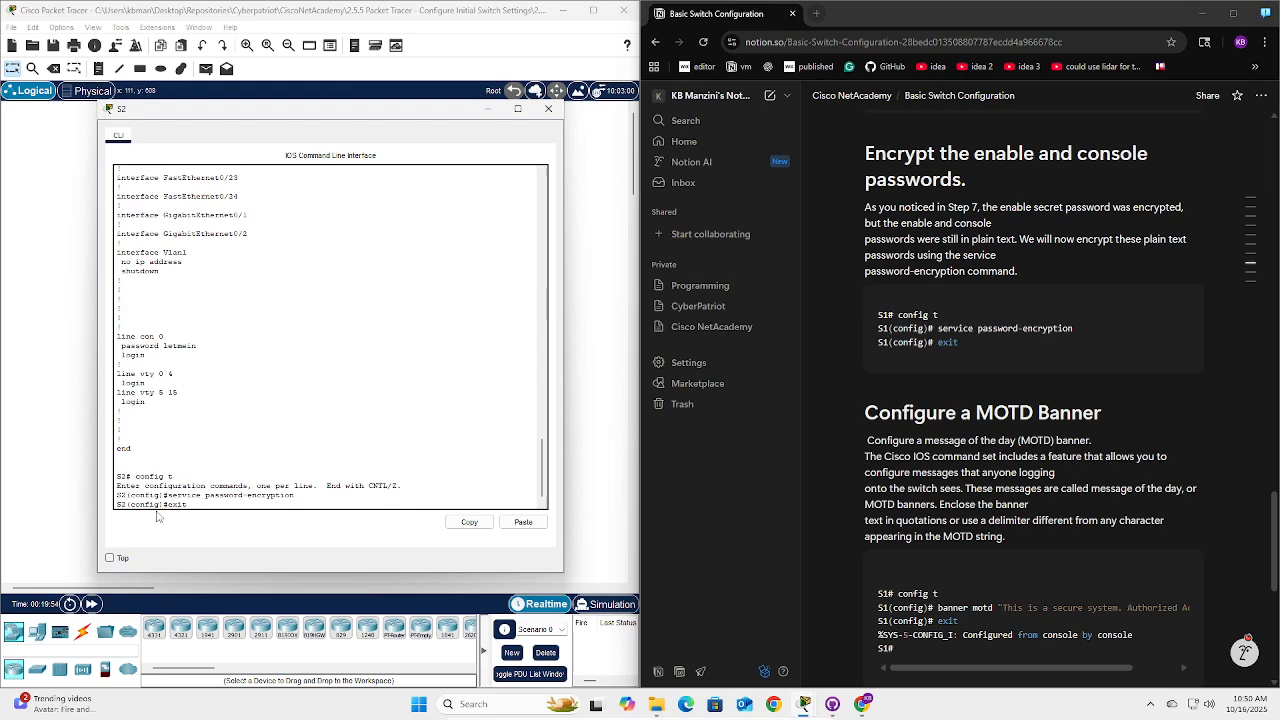
{"action": "key", "text": "Return"}
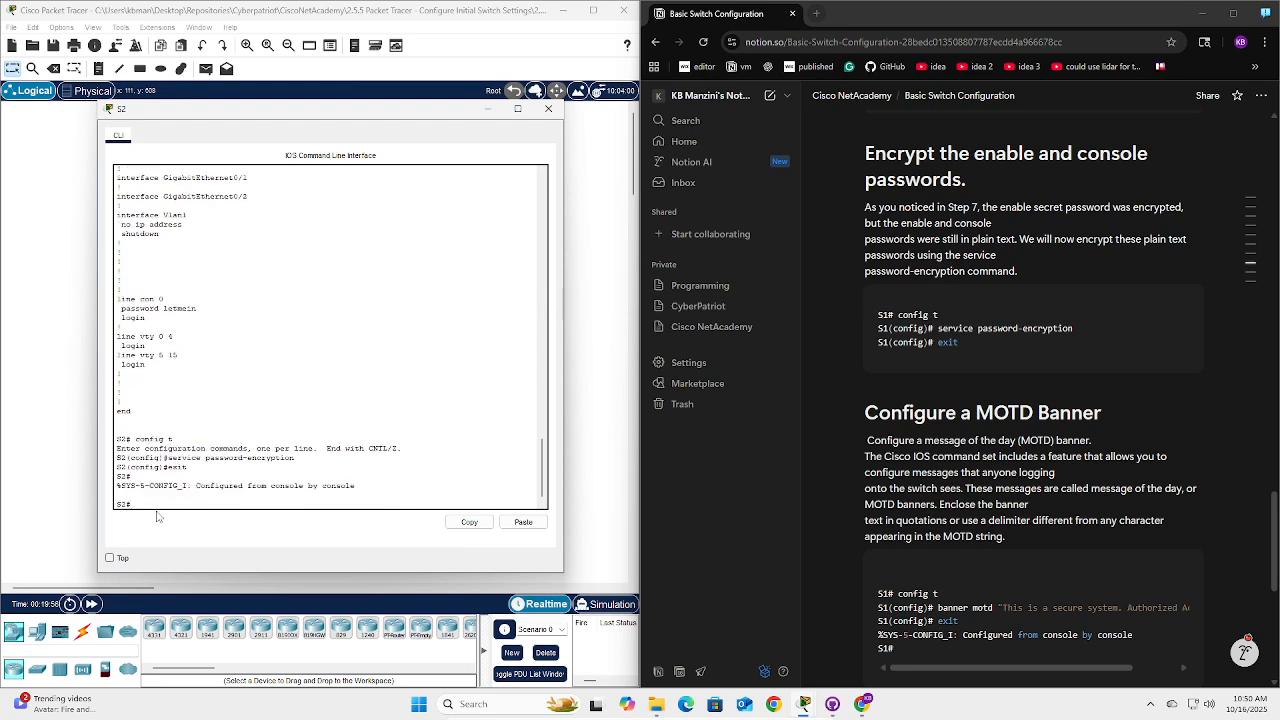
{"action": "type", "text": "show run"}
{"action": "key", "text": "Return"}
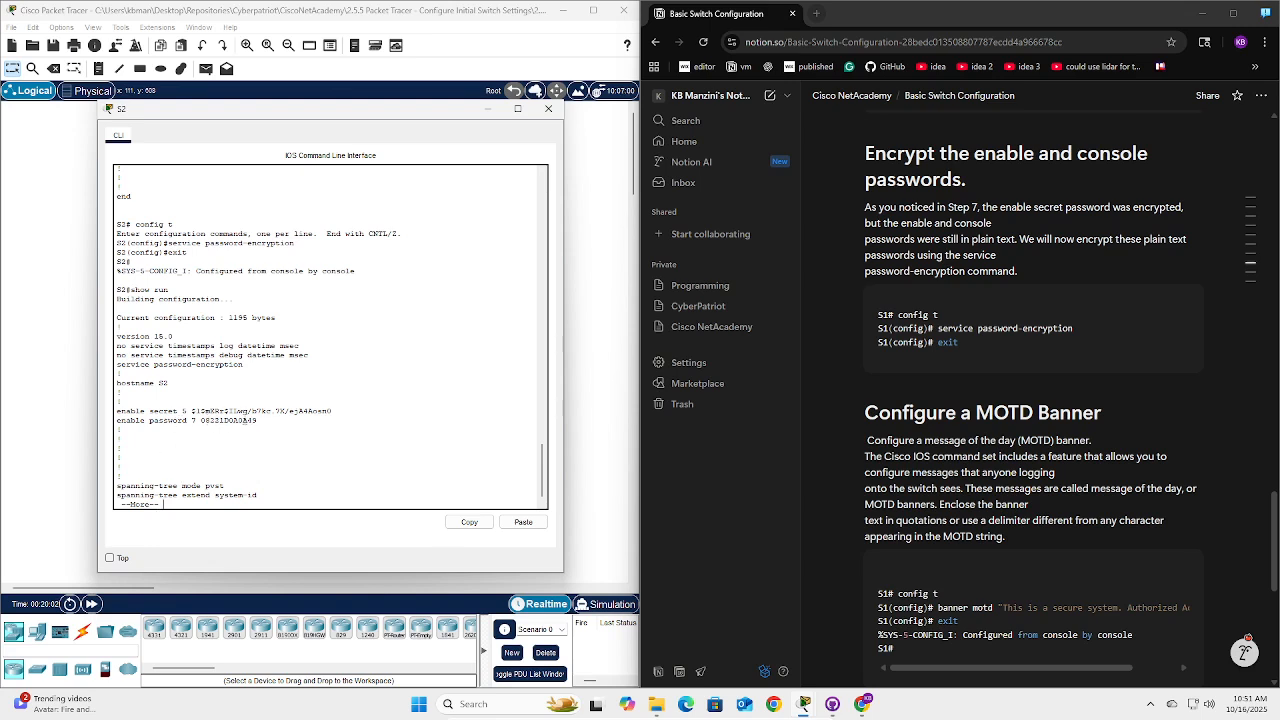
{"action": "key", "text": "space"}
{"action": "key", "text": "space"}
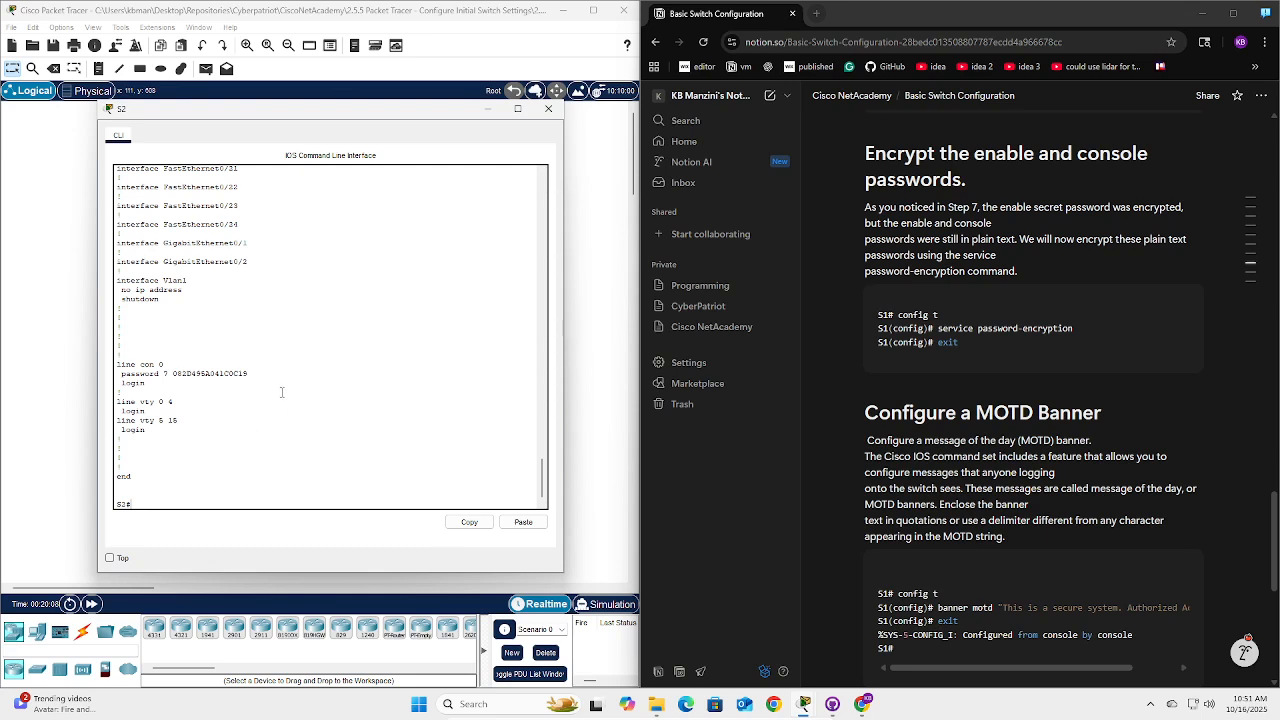
{"action": "type", "text": "config"}
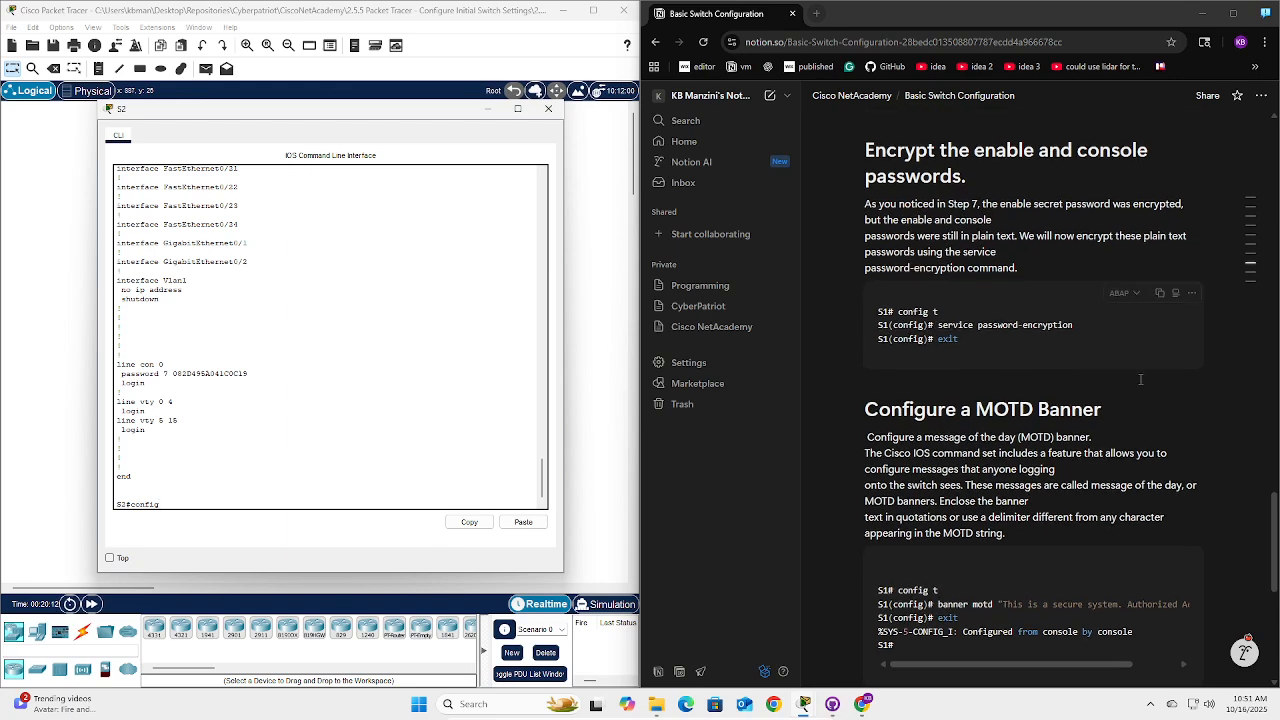
From config t, add banner motd "This is a secure system. Authorized Access Only!" to S2, then exit.
{"action": "scroll", "coordinate": [1118, 373], "scroll_direction": "down", "scroll_amount": 2}
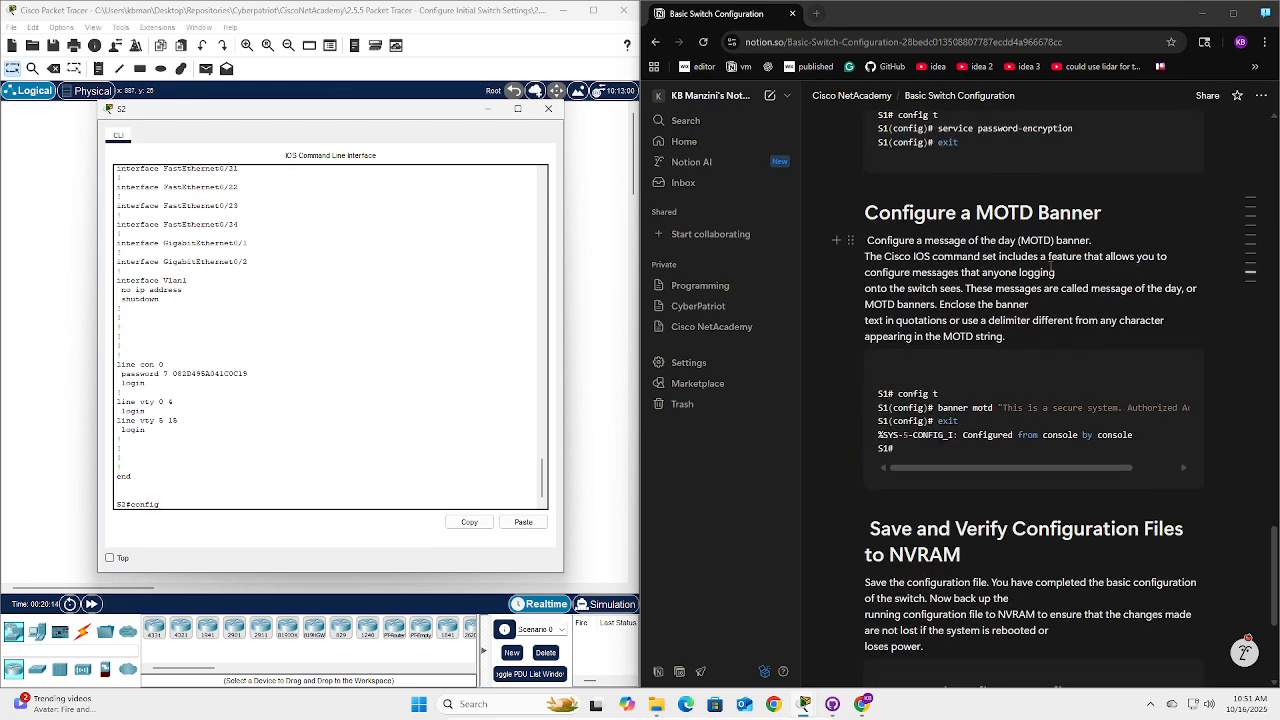
{"action": "type", "text": "t"}
{"action": "key", "text": "Return"}
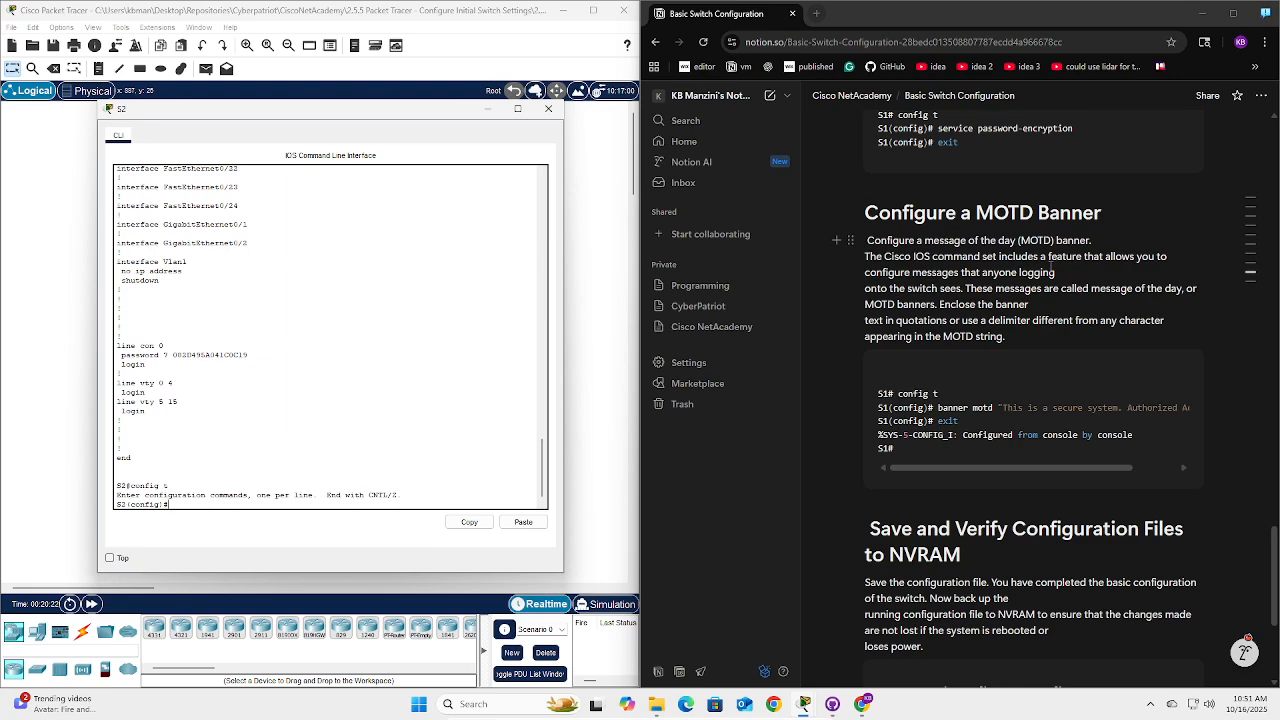
{"action": "type", "text": "banner "}
{"action": "type", "text": "mot"}
{"action": "type", "text": "d \""}
{"action": "type", "text": "T"}
{"action": "type", "text": "This oi"}
{"action": "key", "text": "BackSpace"}
{"action": "type", "text": "is a secure system. Authorized"}
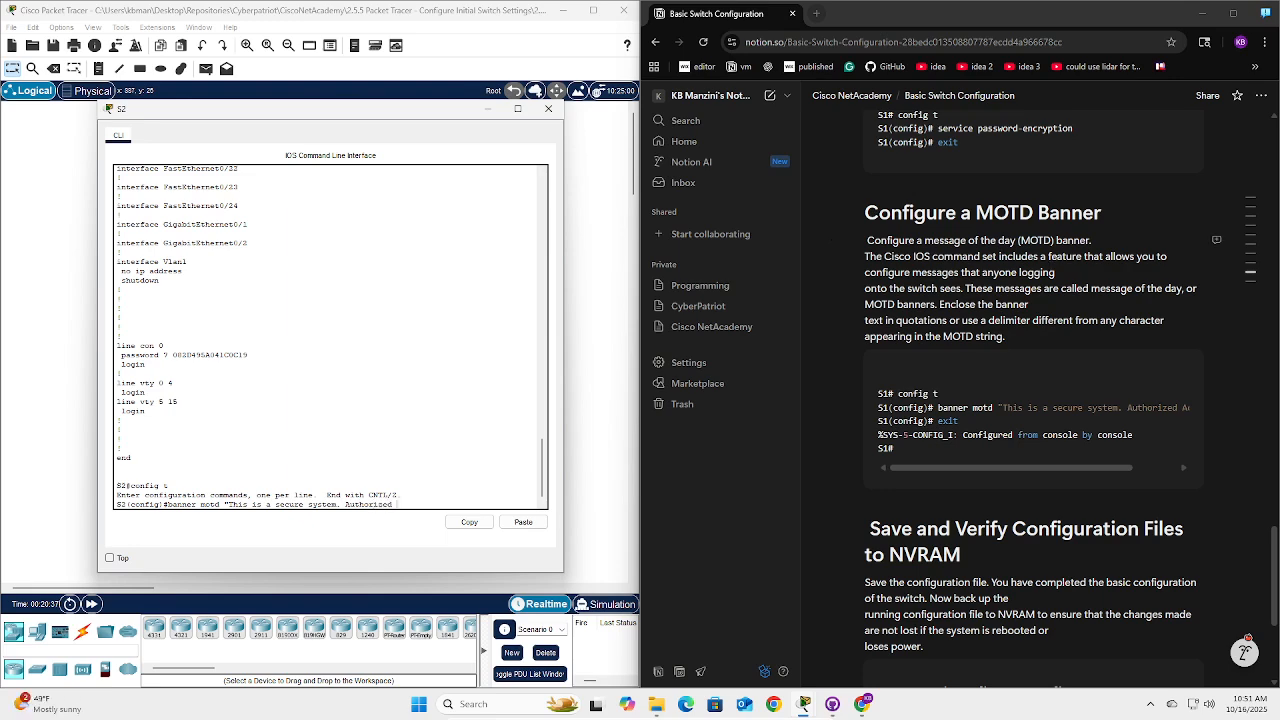
{"action": "left_click_drag", "start_coordinate": [1121, 468], "coordinate": [1166, 471]}
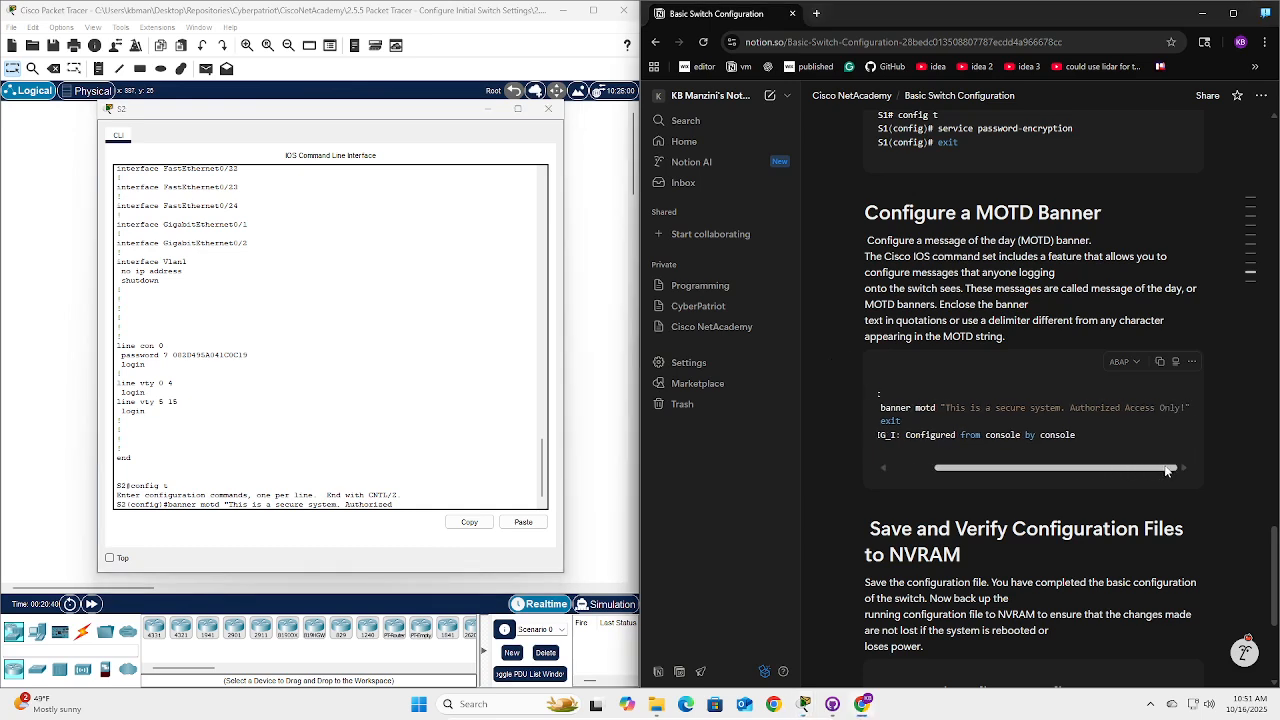
{"action": "left_click", "coordinate": [416, 500]}
{"action": "type", "text": "ccess"}
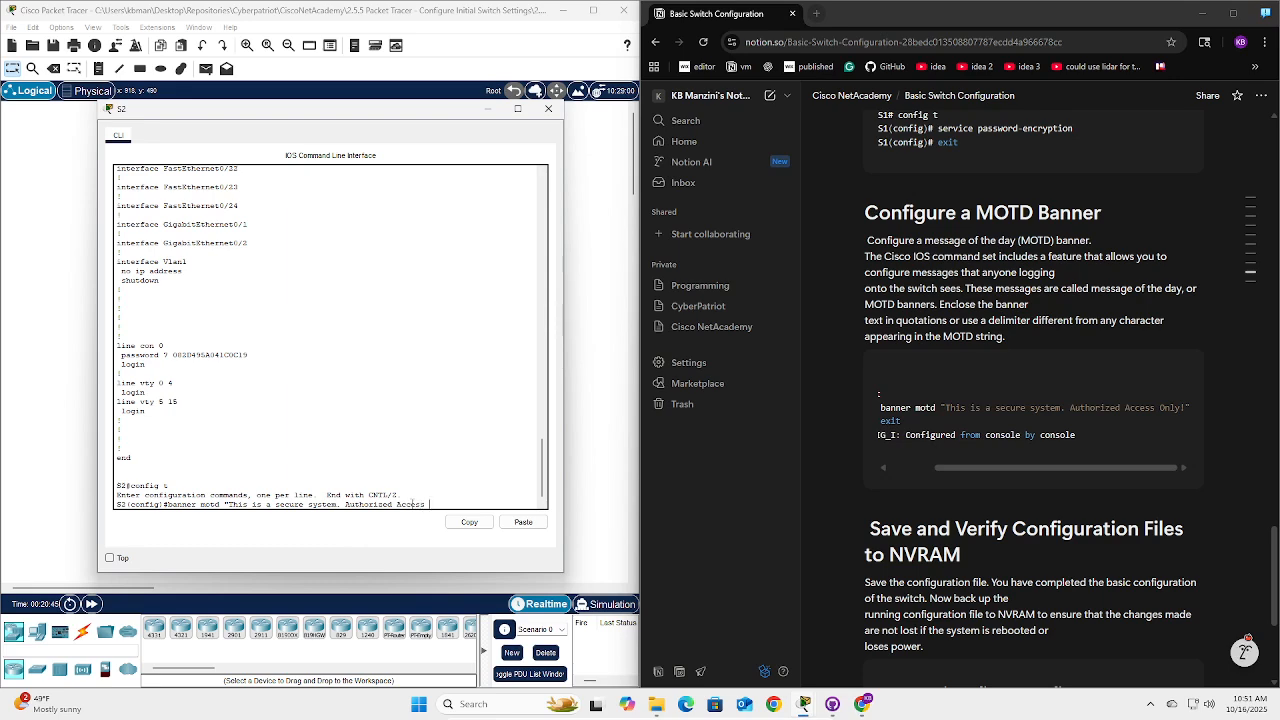
{"action": "type", "text": " Only!\""}
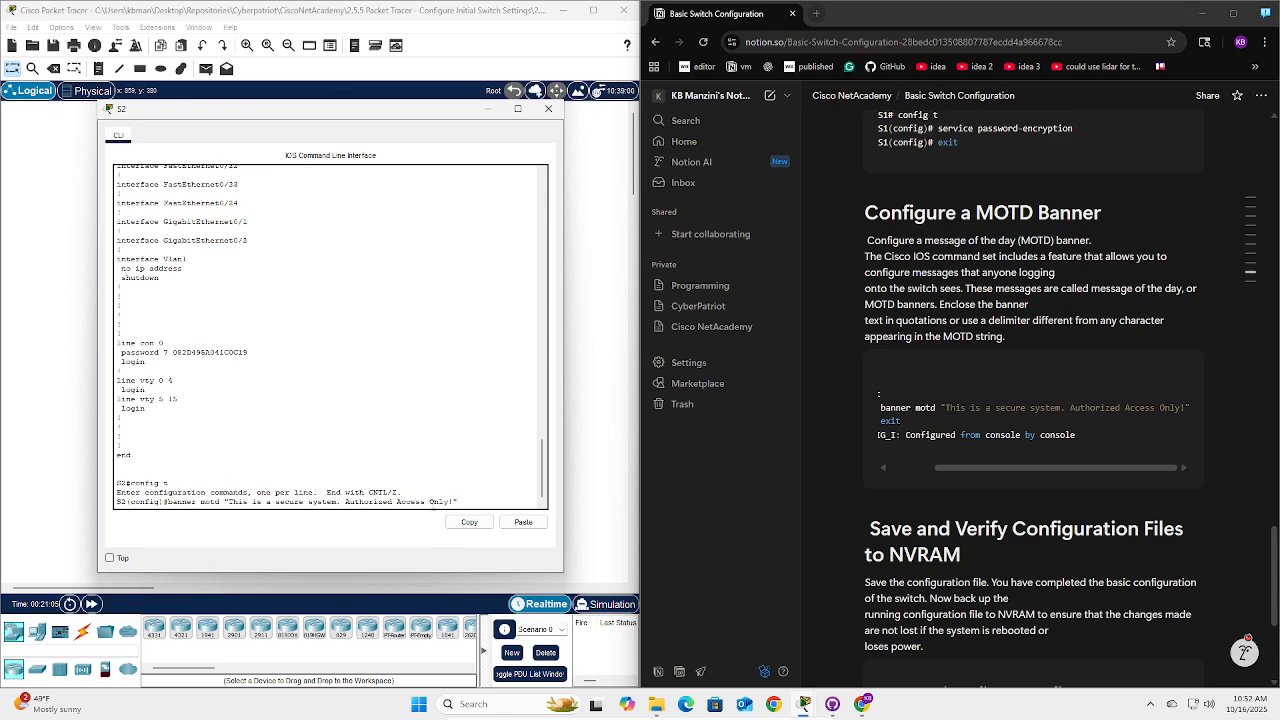
{"action": "key", "text": "Return"}
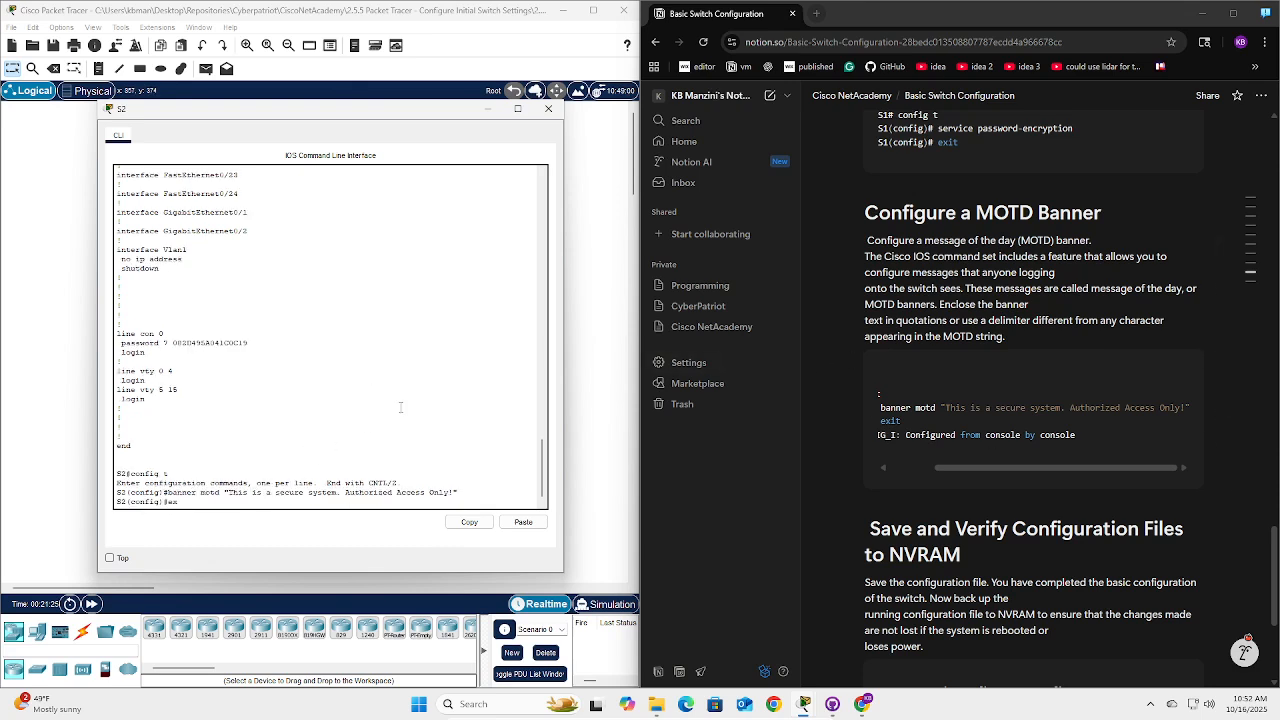
{"action": "type", "text": "it"}
{"action": "key", "text": "Return"}
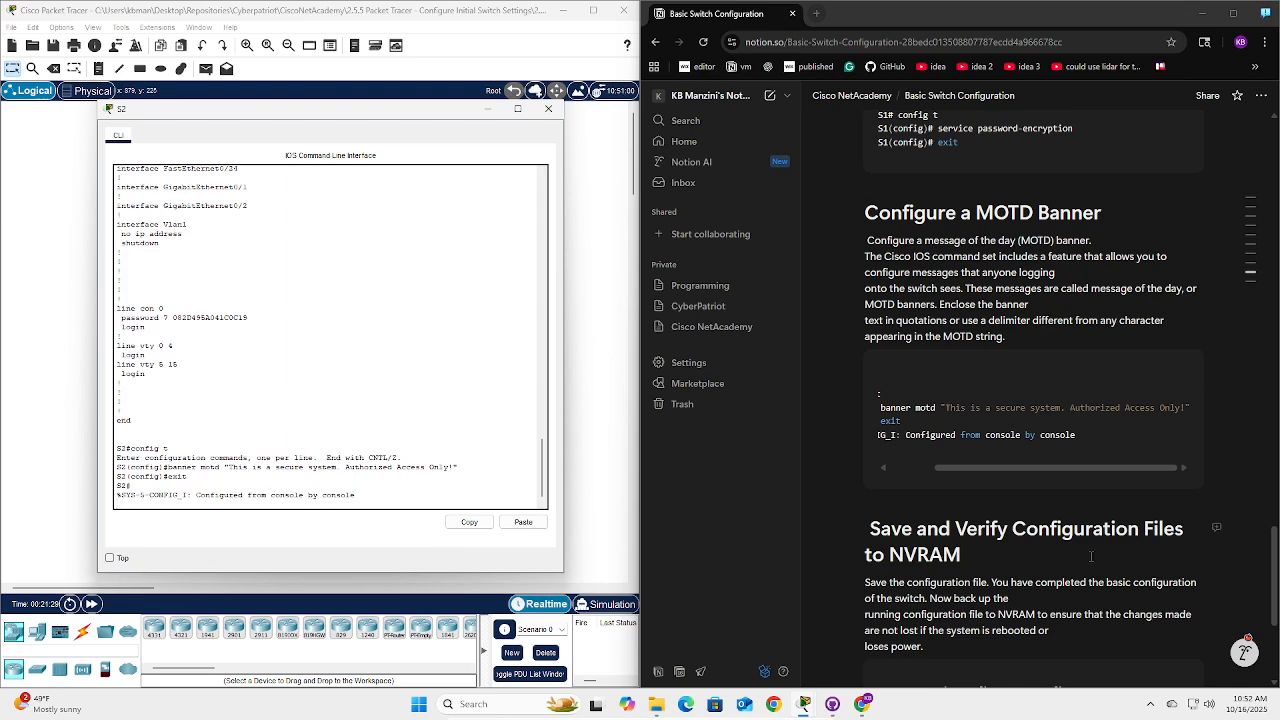
{"action": "left_click_drag", "start_coordinate": [1077, 467], "coordinate": [942, 479]}
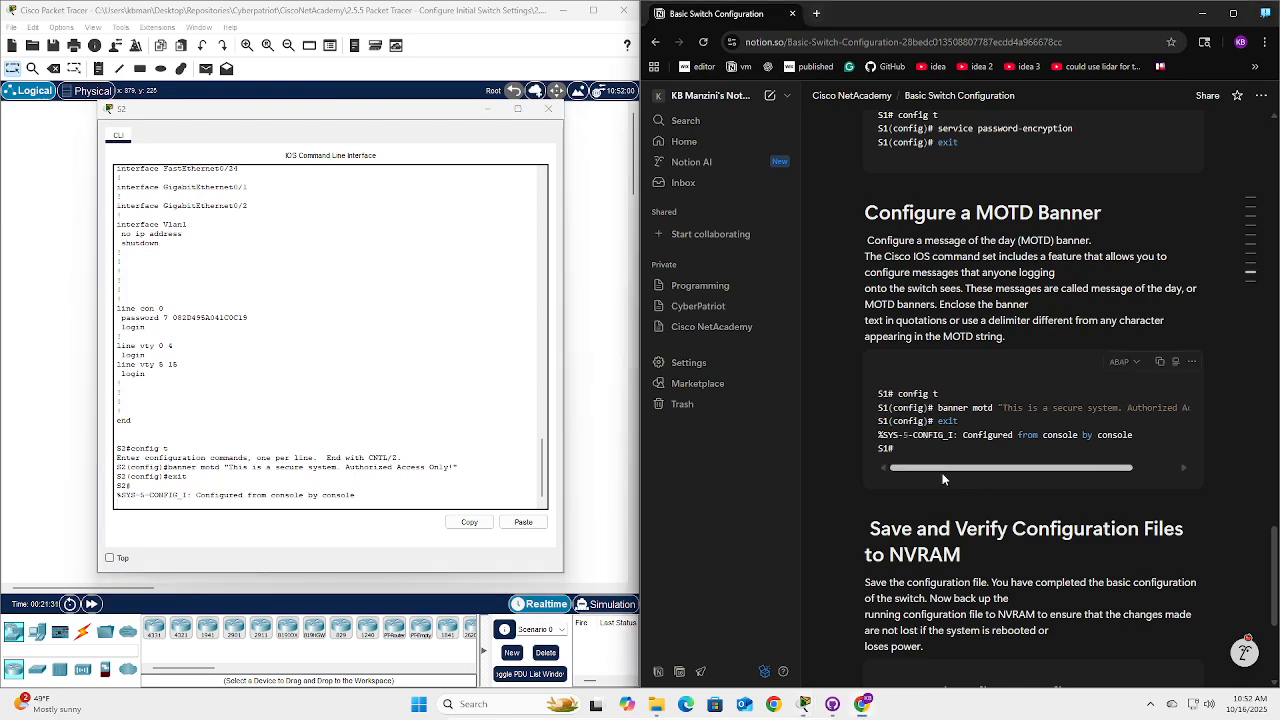
Run copy running-config startup-config on S2 and accept the default startup-config filename.
{"action": "scroll", "coordinate": [1018, 368], "scroll_direction": "down", "scroll_amount": 2}
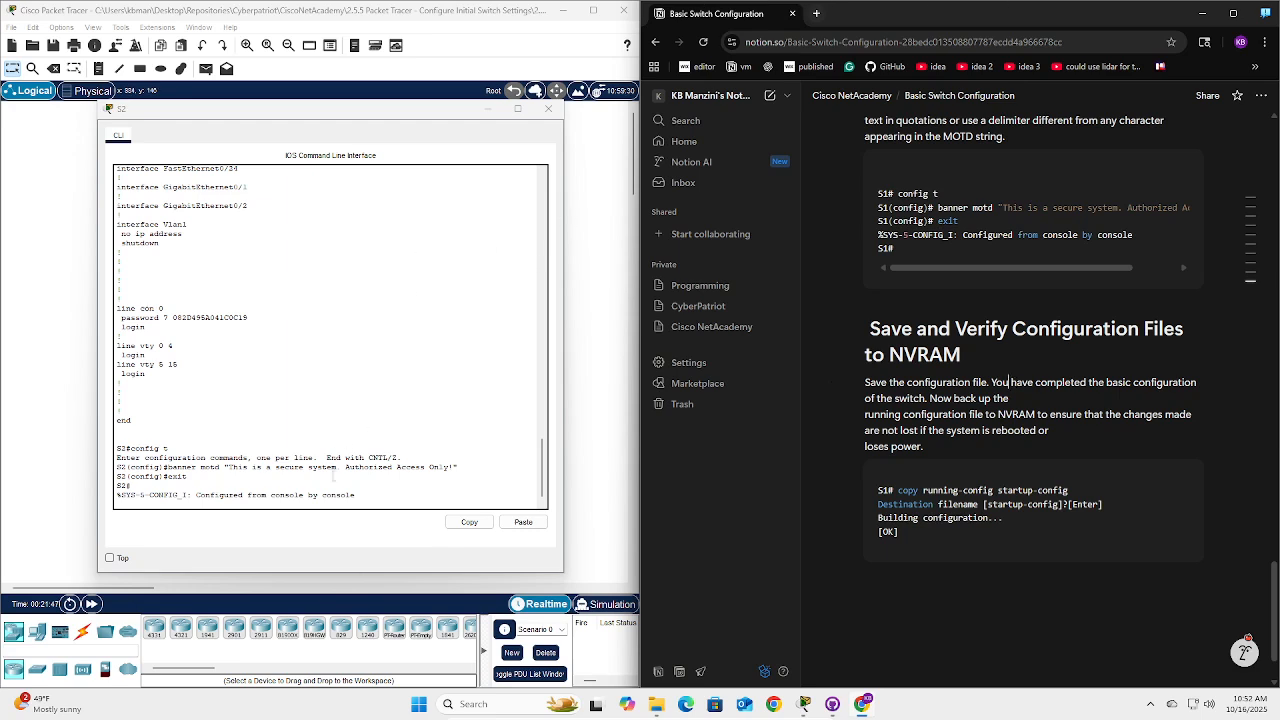
{"action": "left_click", "coordinate": [386, 497]}
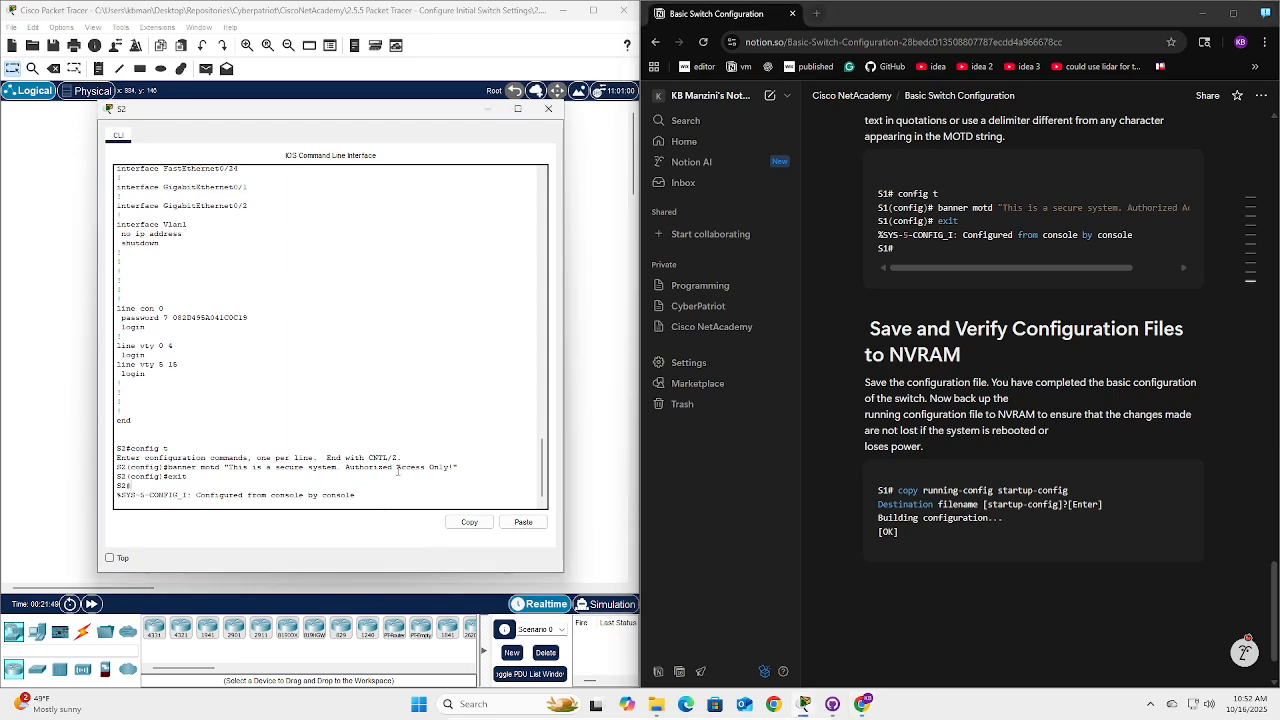
{"action": "key", "text": "Return"}
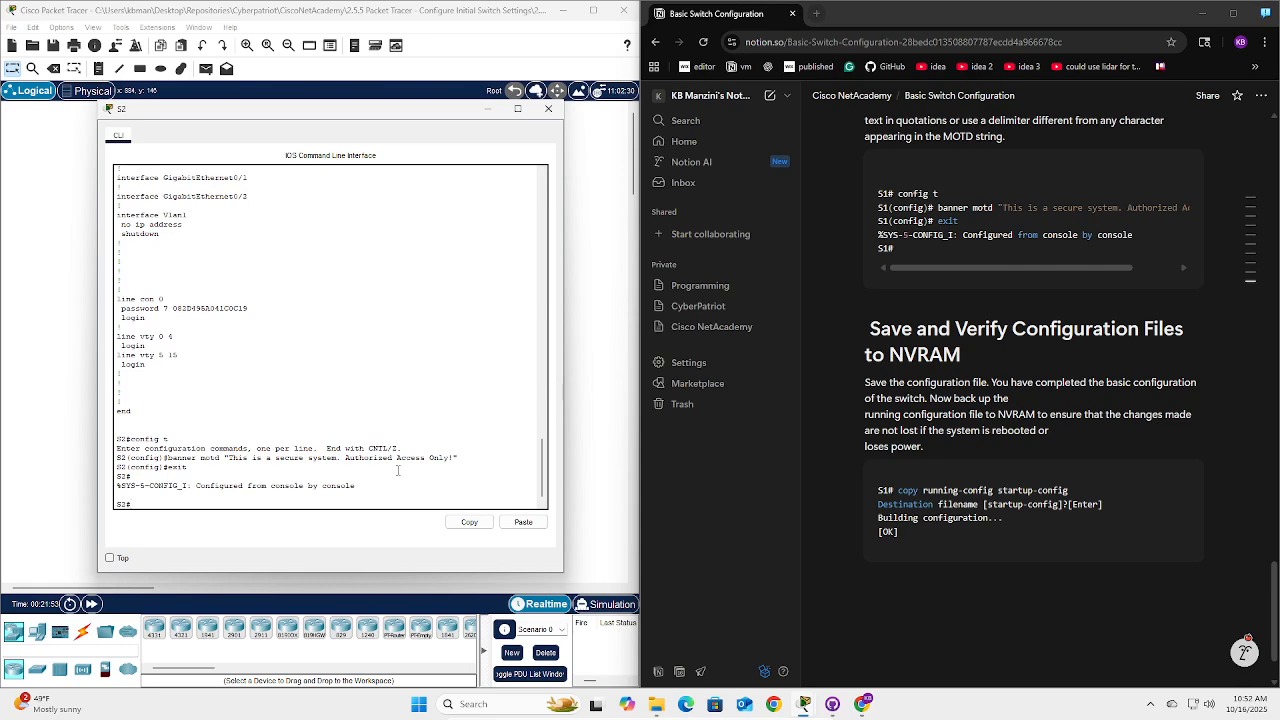
{"action": "type", "text": "co"}
{"action": "key", "text": "BackSpace"}
{"action": "key", "text": "BackSpace"}
{"action": "key", "text": "BackSpace"}
{"action": "type", "text": "opy running-config startup-config"}
{"action": "key", "text": "Return"}
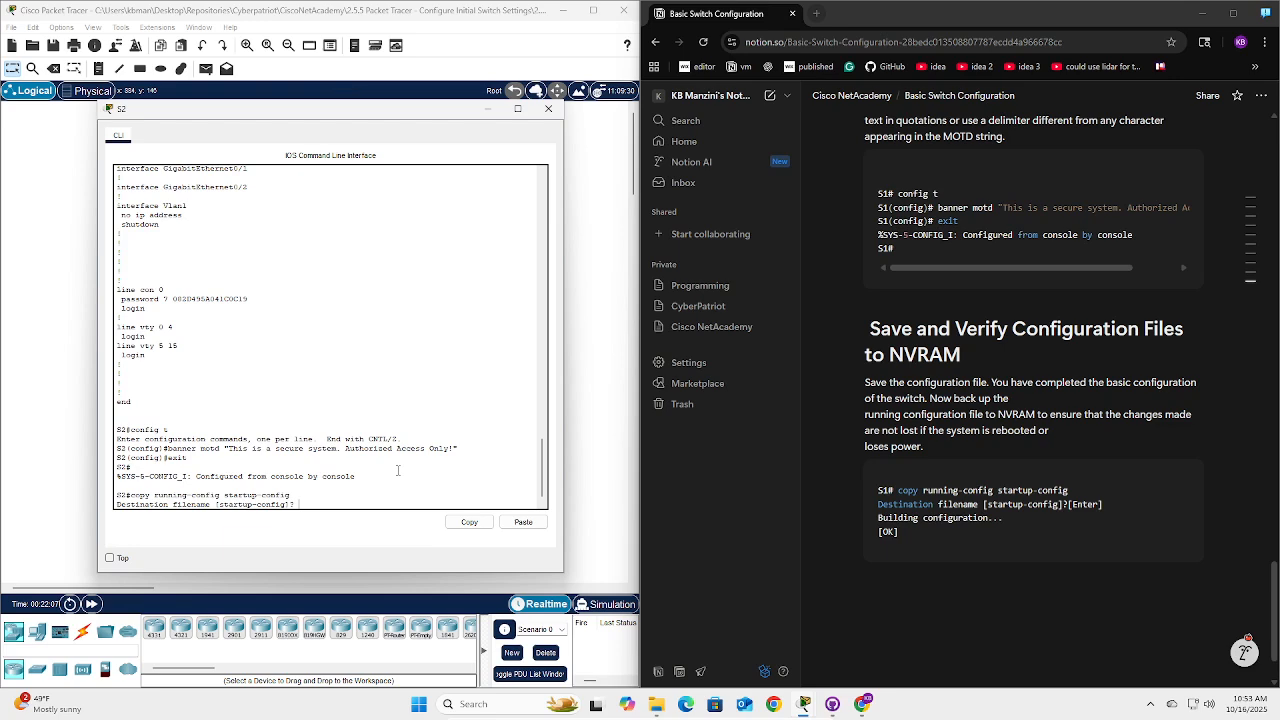
{"action": "key", "text": "Return"}
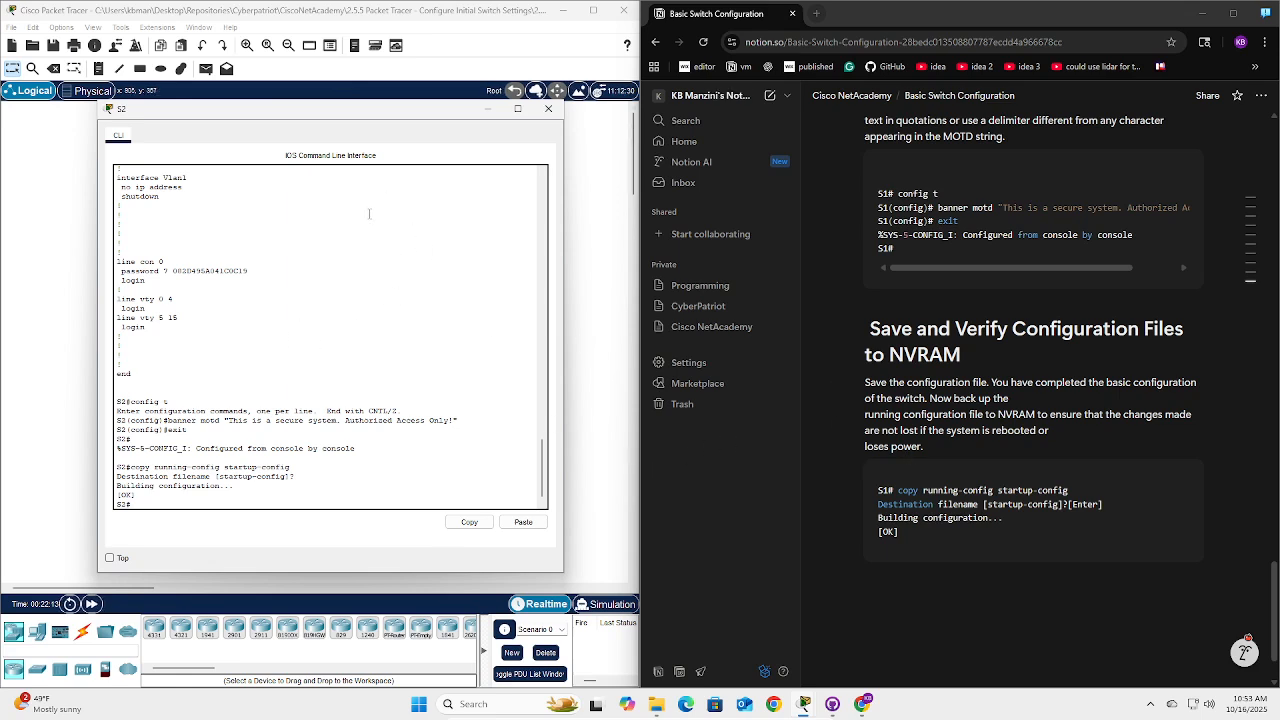
Log out of S2, log back in with the console and enable passwords, then log out again.
{"action": "type", "text": "exit"}
{"action": "key", "text": "Return"}
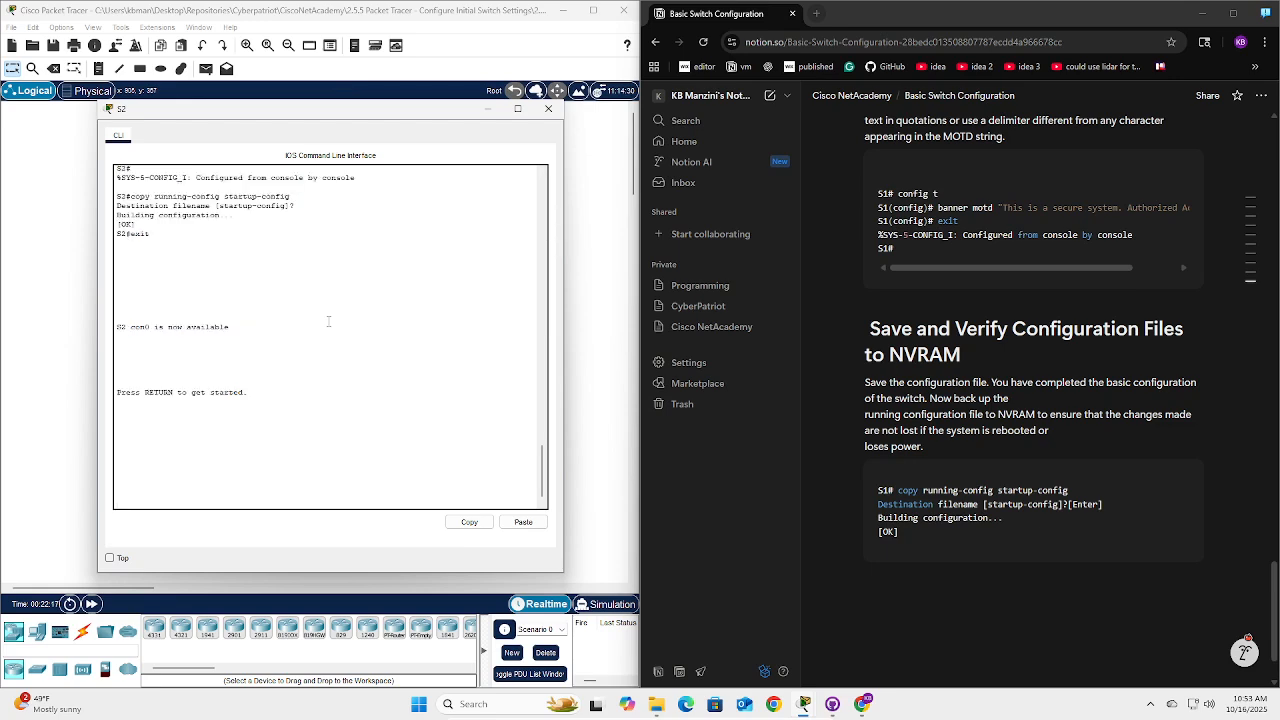
{"action": "key", "text": "Return"}
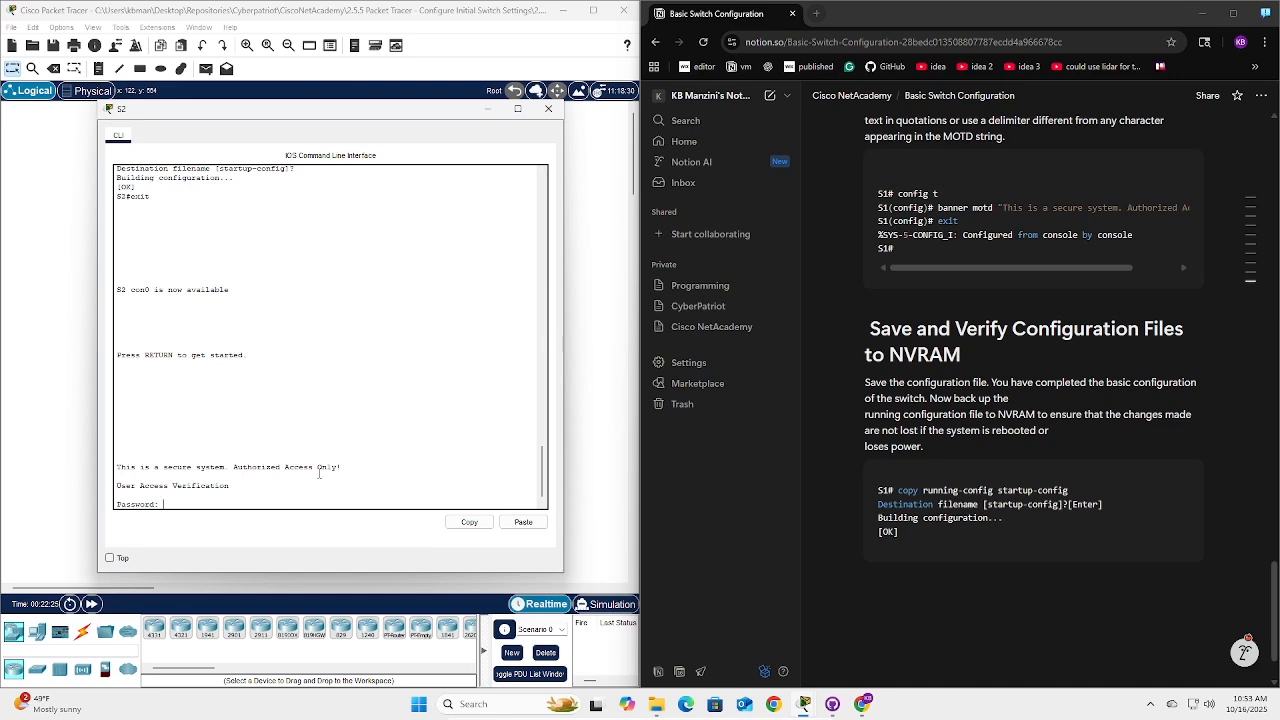
{"action": "key", "text": "Return"}
{"action": "type", "text": "e"}
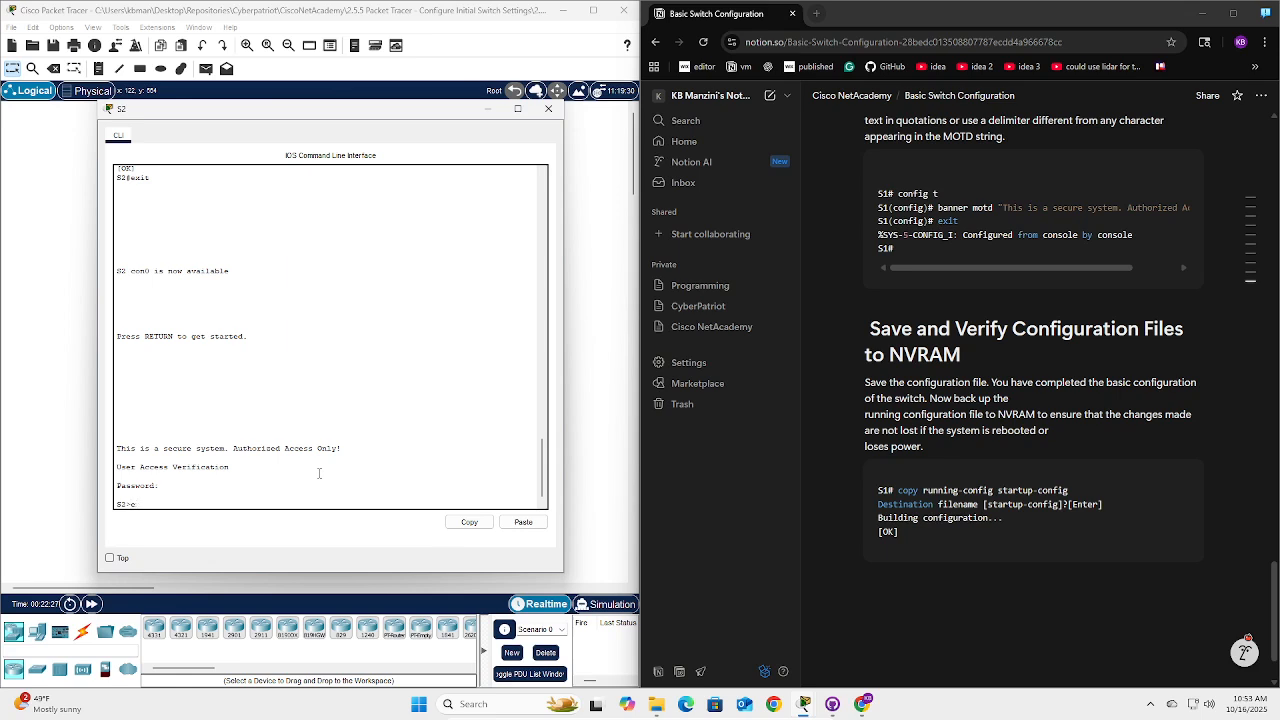
{"action": "type", "text": "nable"}
{"action": "key", "text": "Return"}
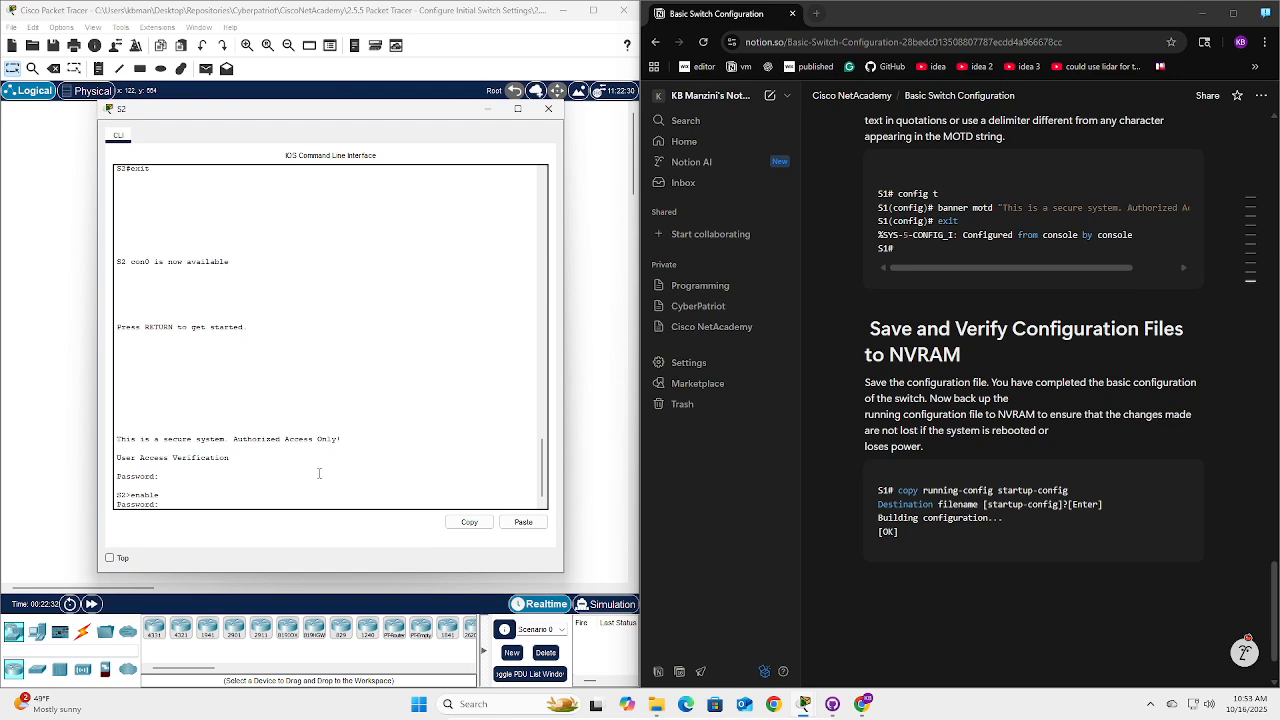
{"action": "key", "text": "Return"}
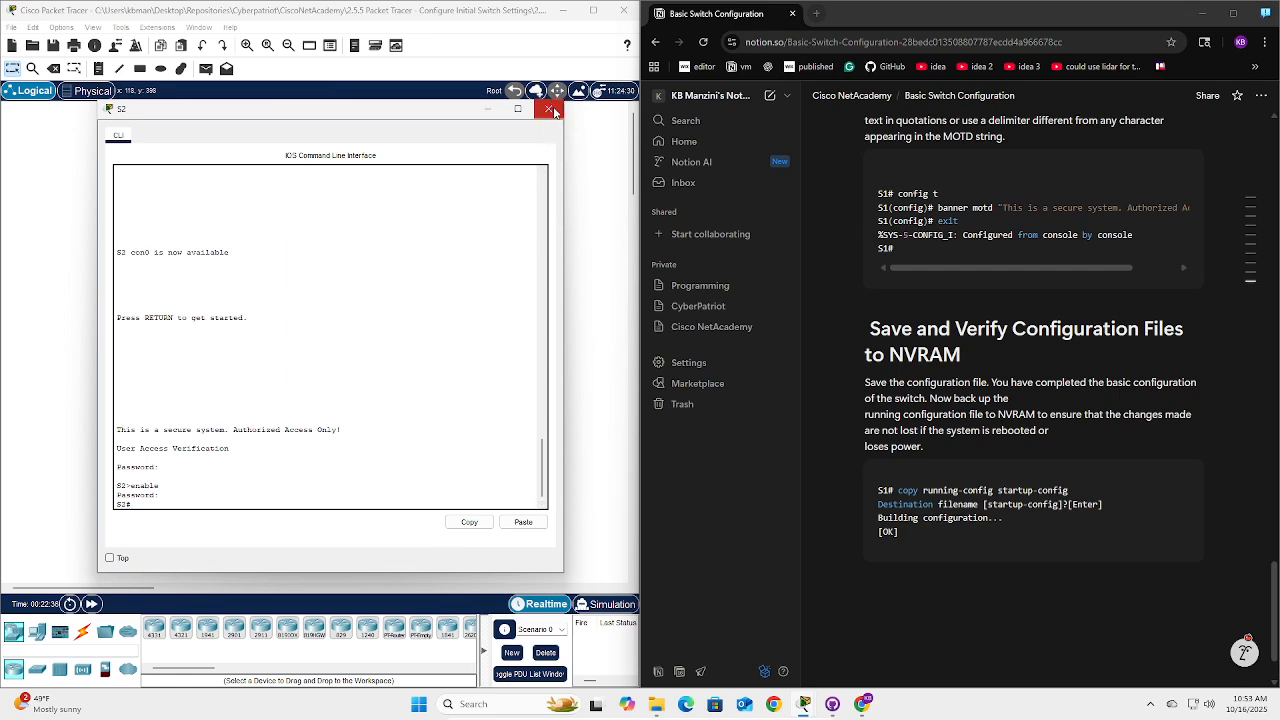
{"action": "type", "text": "exit"}
{"action": "key", "text": "Return"}
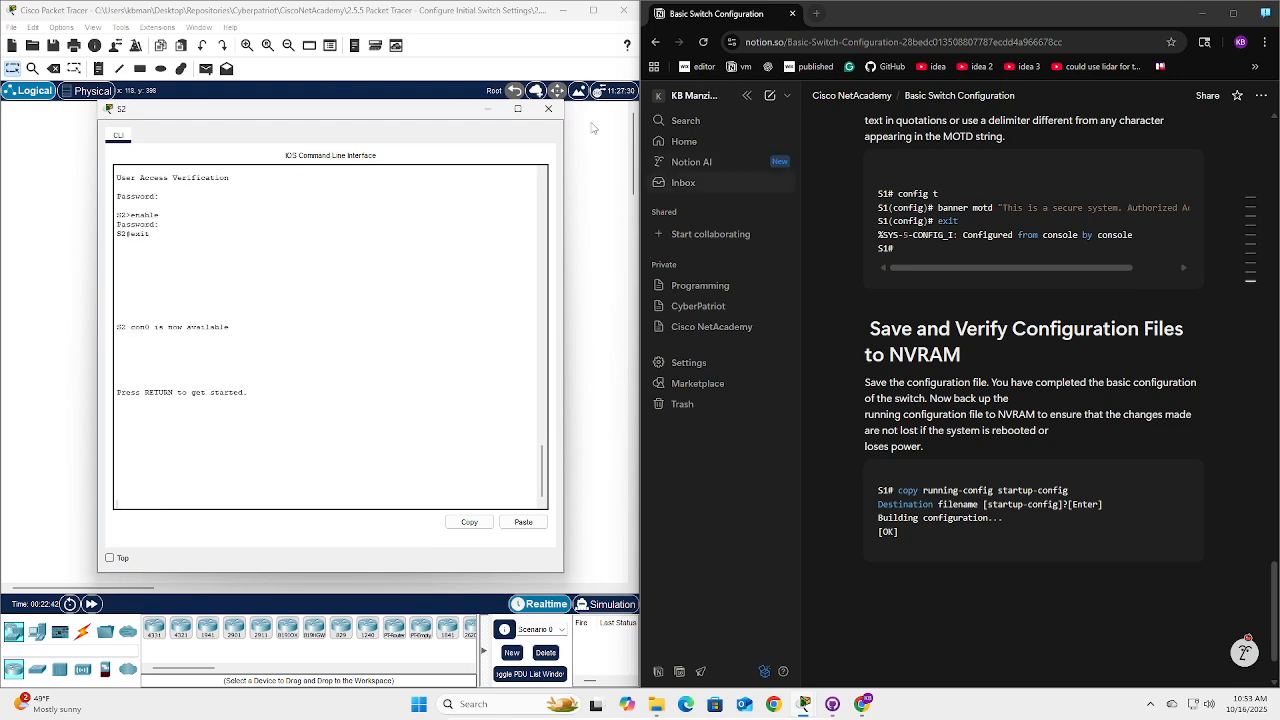
Close the S2 CLI, then check the PT Activity results and view the Assessment Items list.
{"action": "left_click", "coordinate": [499, 111]}
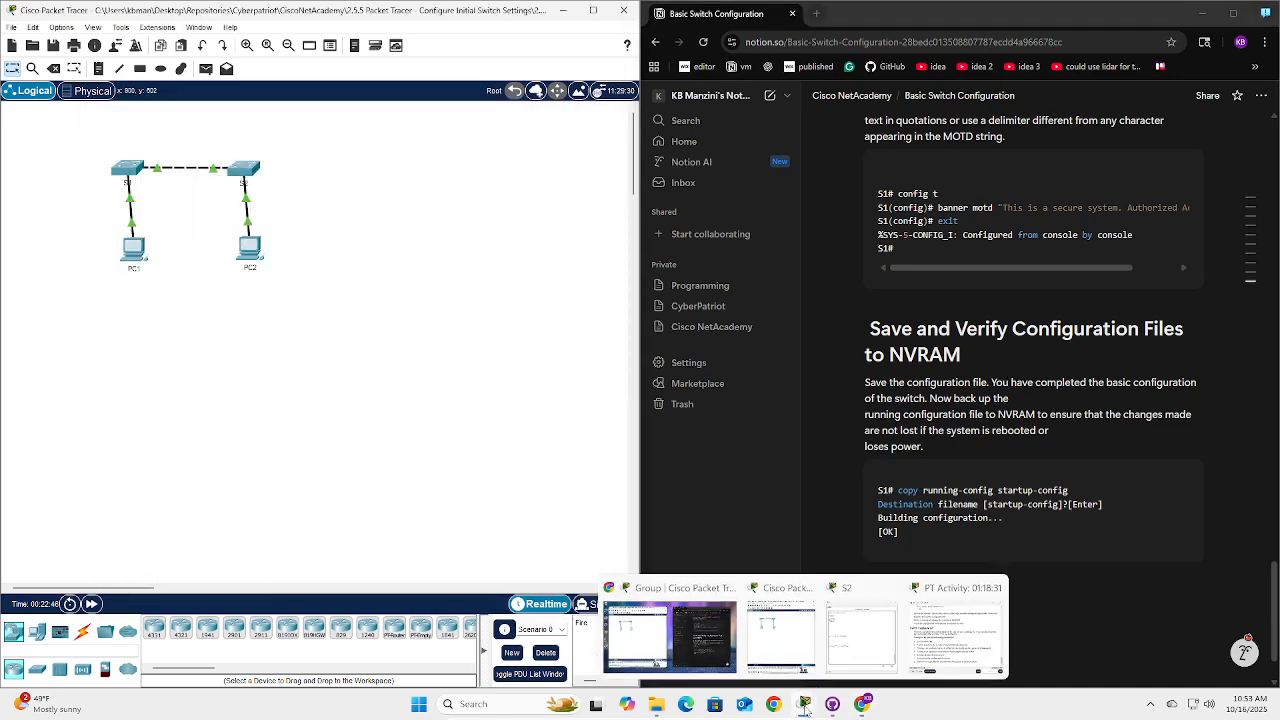
{"action": "left_click", "coordinate": [833, 668]}
{"action": "left_click", "coordinate": [371, 523]}
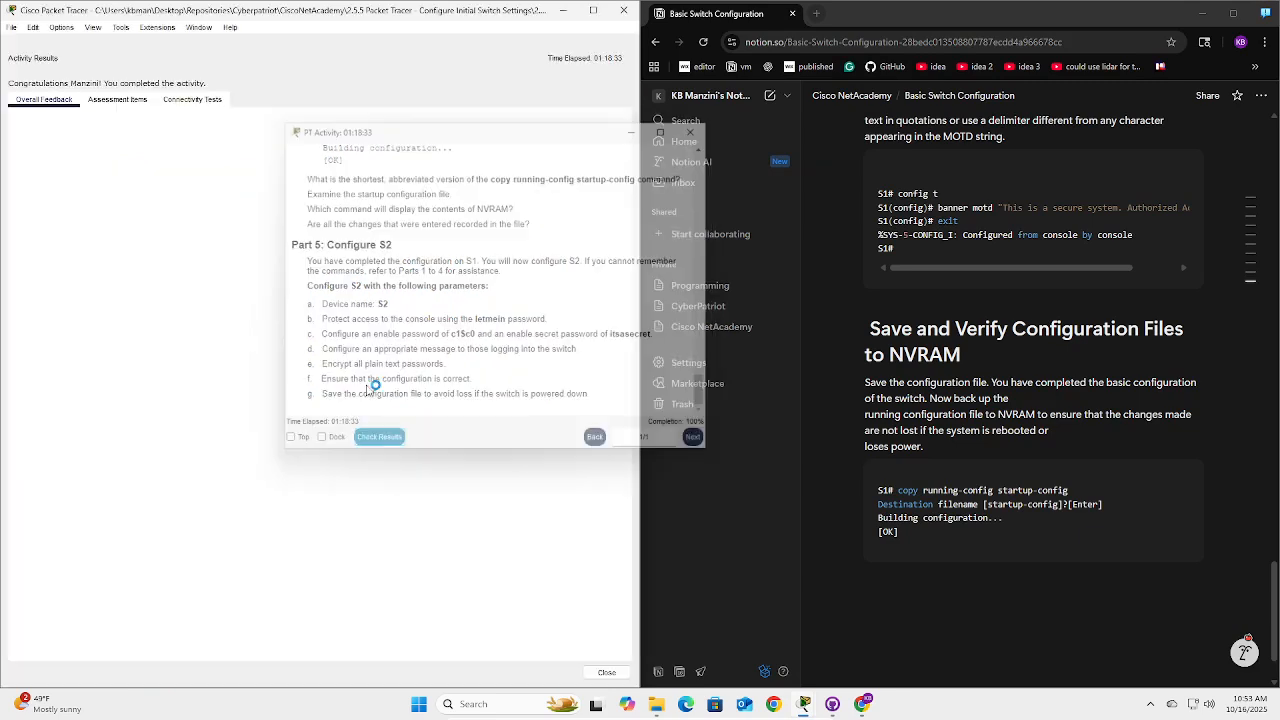
{"action": "left_click", "coordinate": [117, 100]}
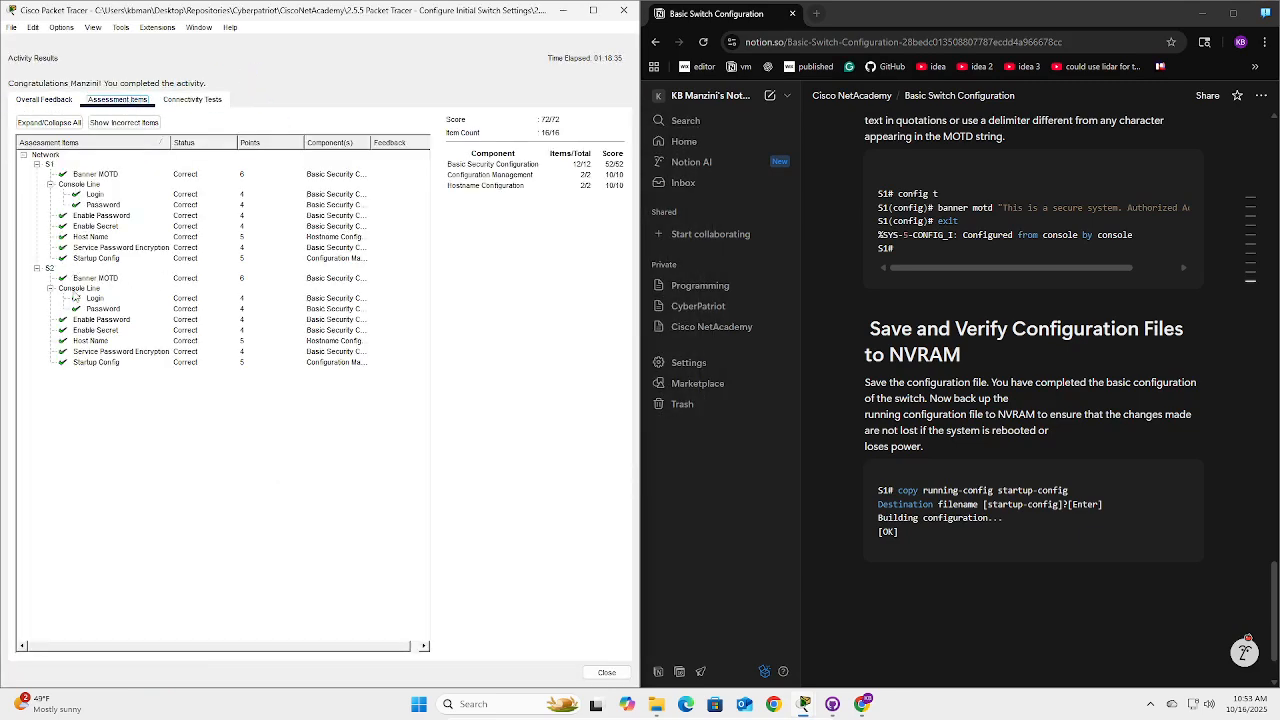